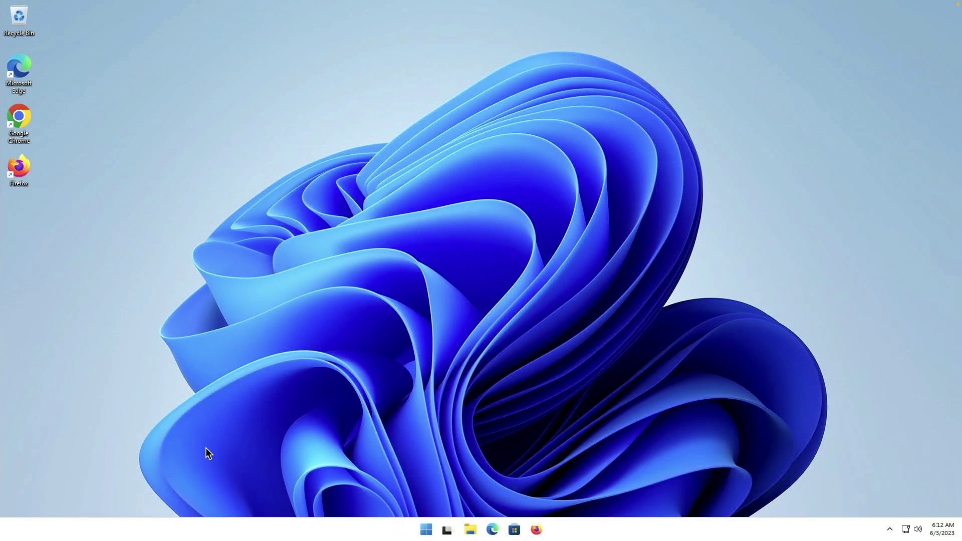
# Step: Open the Start menu's power options in Windows 11
pyautogui.click(426, 531)
pyautogui.click(605, 495)
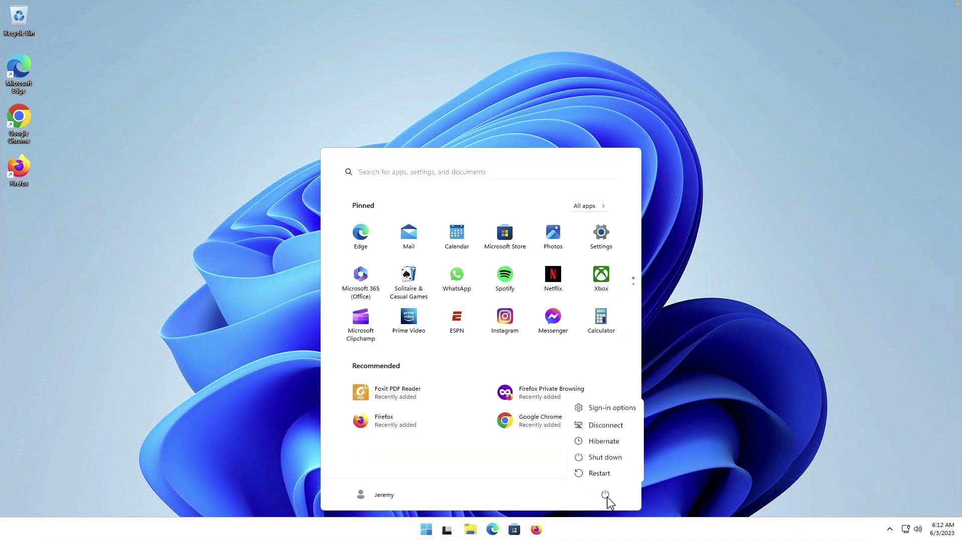
# Step: Hibernate Windows and switch Firefox to the Proxmox tab showing VM 15019 (Win11)
pyautogui.click(604, 441)
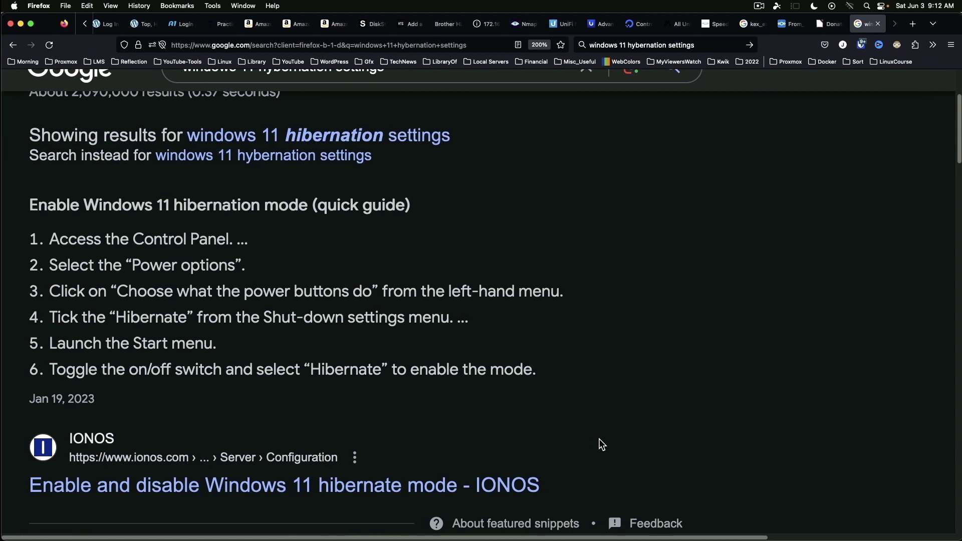
pyautogui.press('super+1')
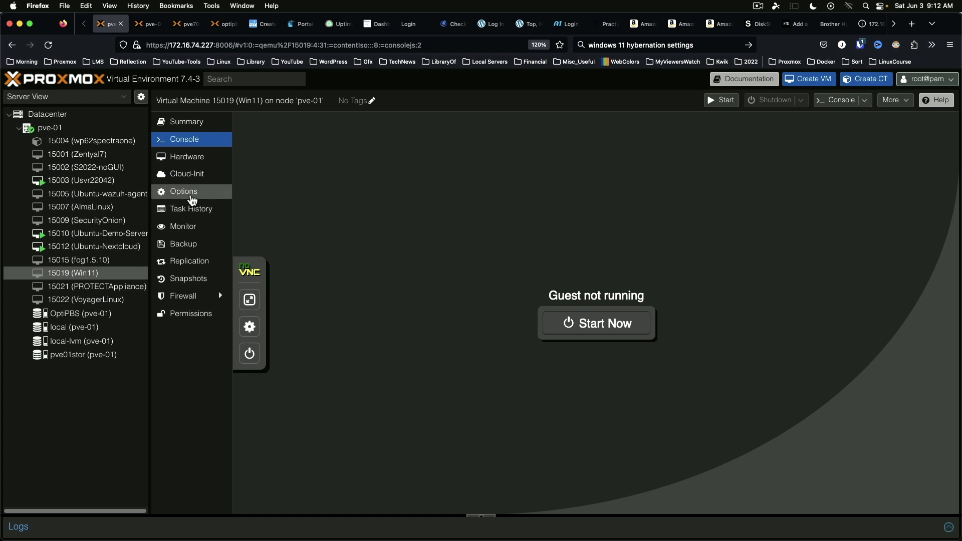
# Step: Set VM 15019's ide2 CD/DVD drive to rescuezilla-2.4.2-64bit.jammy.iso from pve01stor storage
pyautogui.click(188, 157)
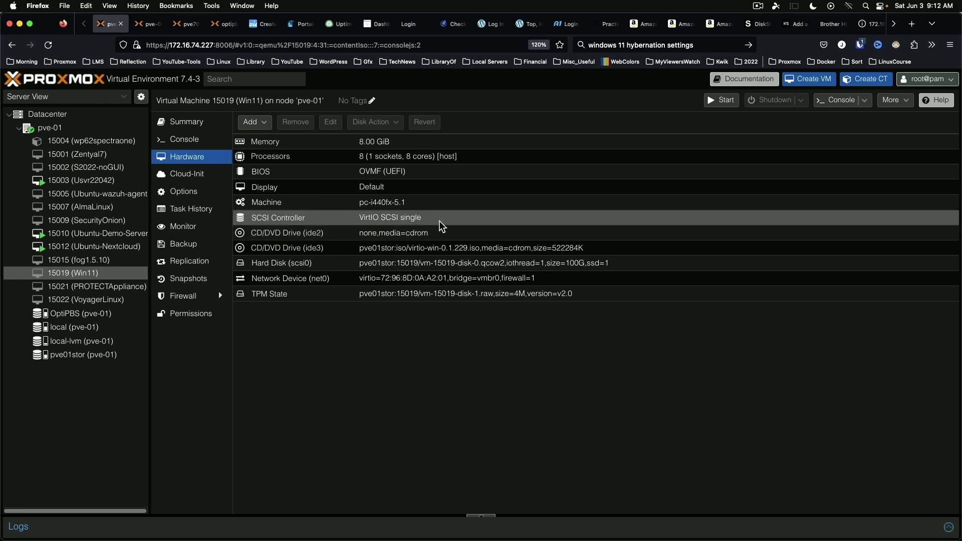
pyautogui.click(413, 235)
pyautogui.doubleClick(413, 234)
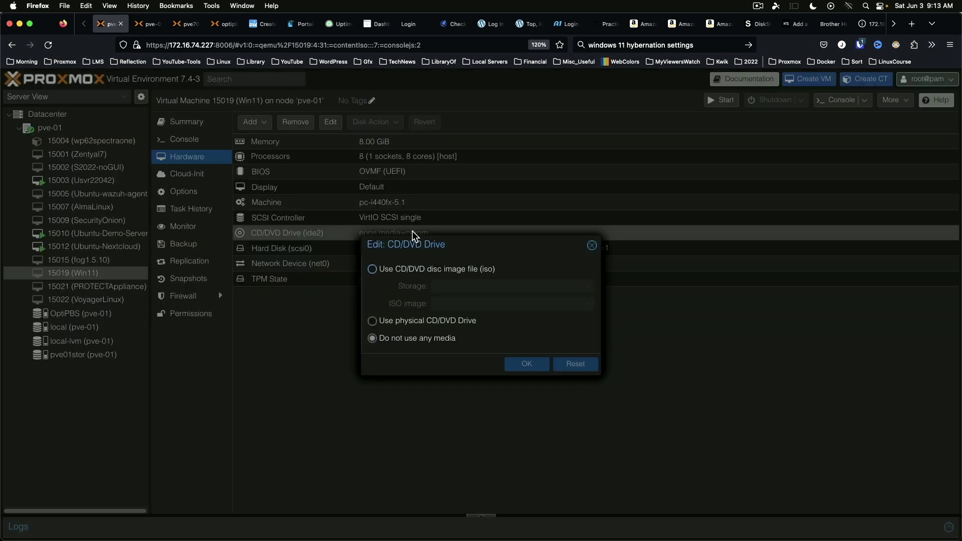
pyautogui.click(380, 273)
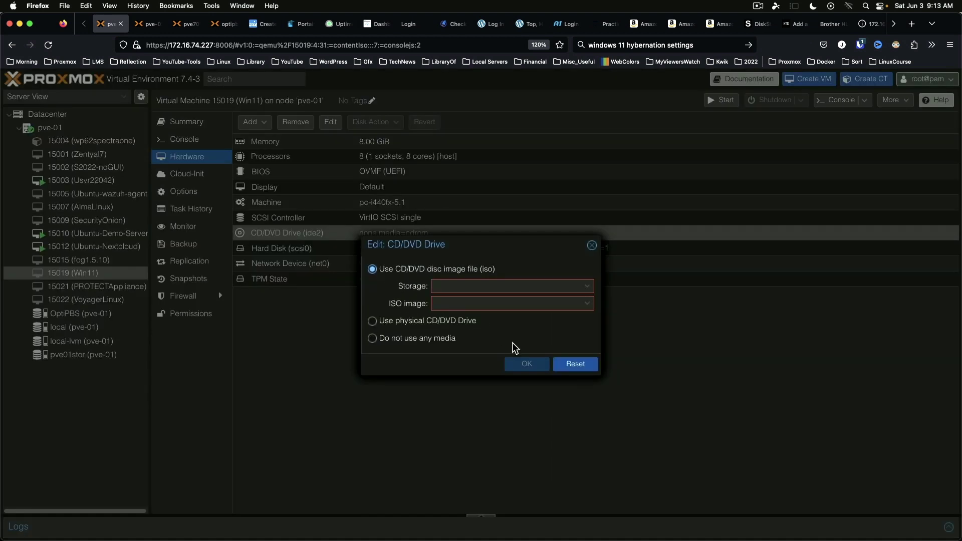
pyautogui.click(586, 286)
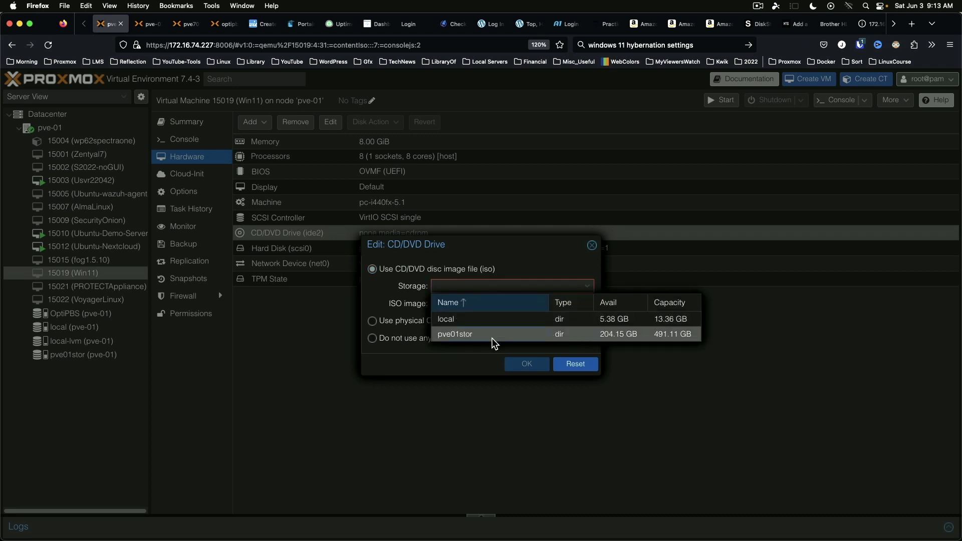
pyautogui.click(493, 334)
pyautogui.click(570, 304)
pyautogui.scroll(-5, 561, 458)
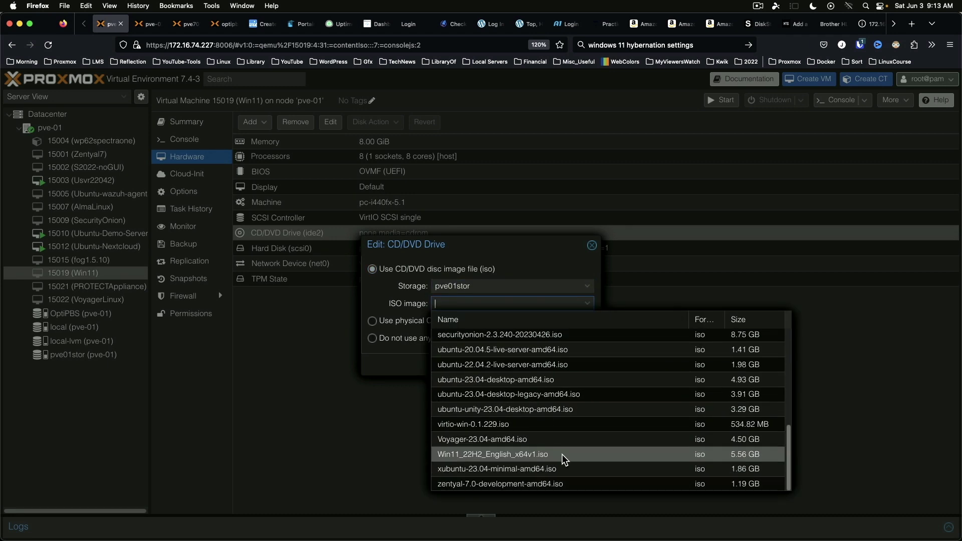
pyautogui.scroll(3, 561, 449)
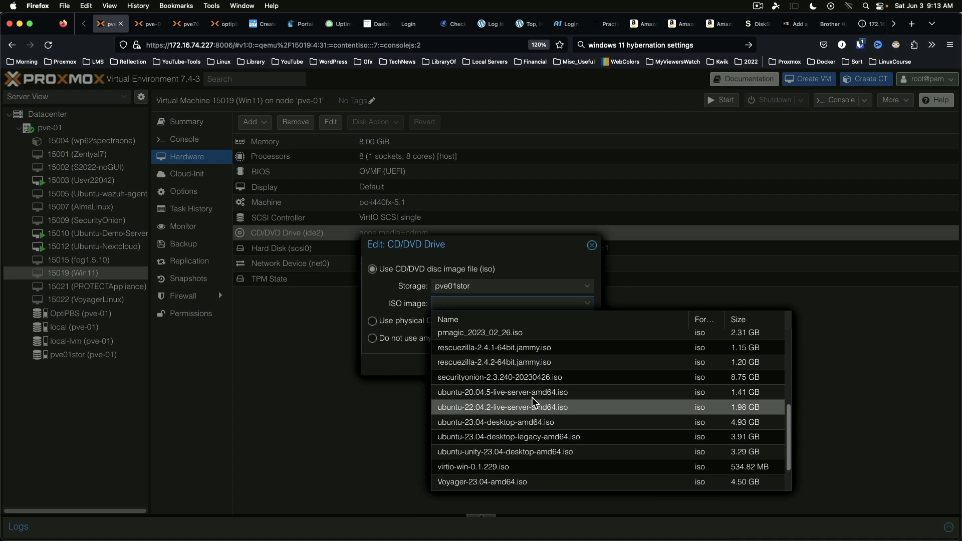
pyautogui.click(451, 363)
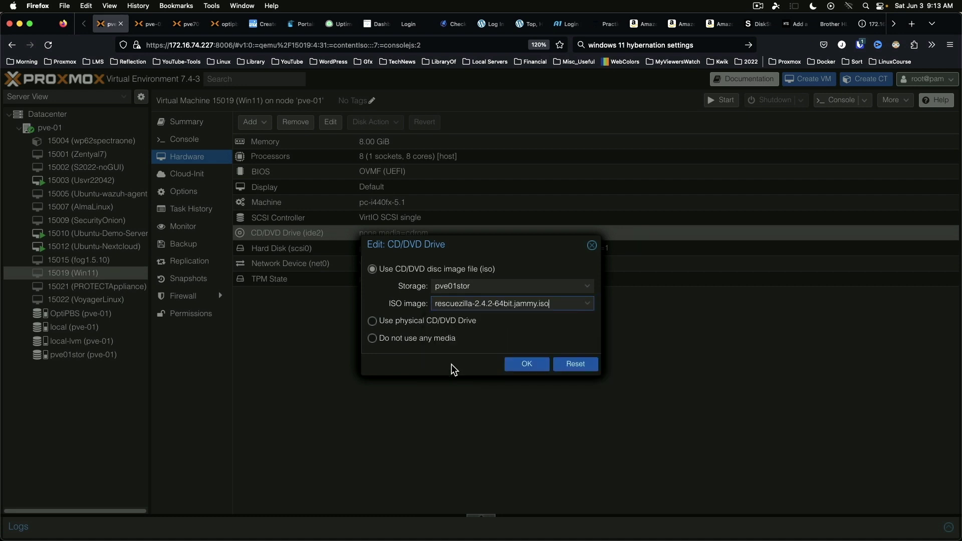
pyautogui.click(525, 366)
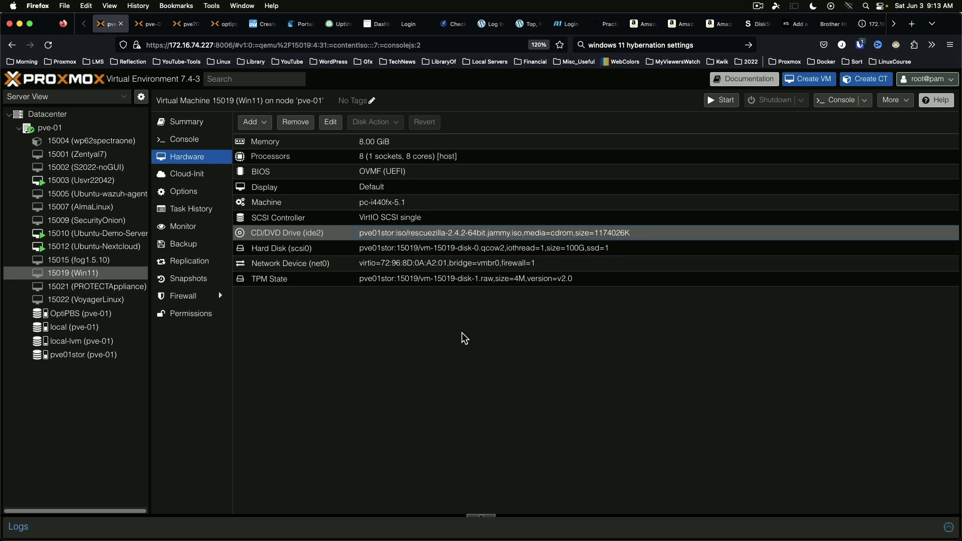
# Step: Boot the VM into Rescuezilla and start a Backup of the 100GB disk with all four partitions
pyautogui.click(185, 140)
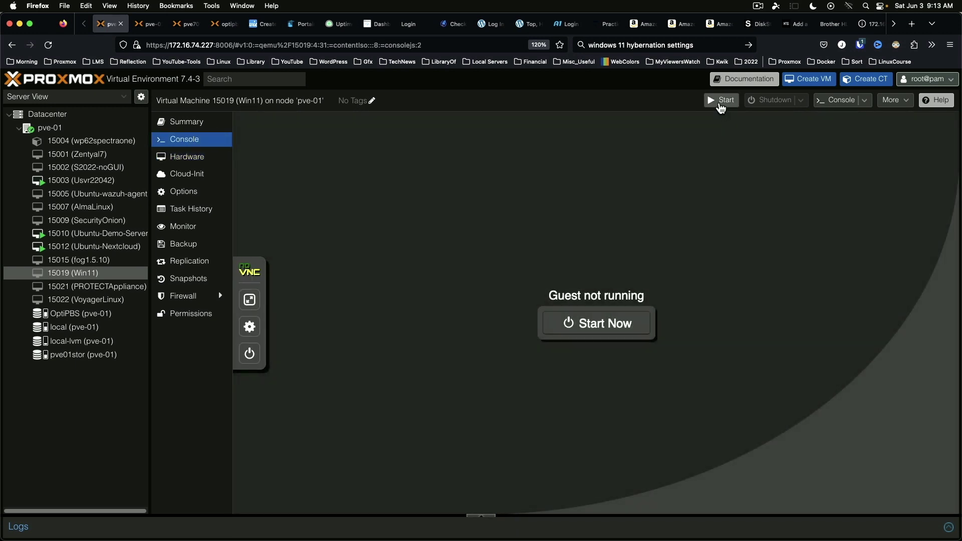
pyautogui.click(720, 100)
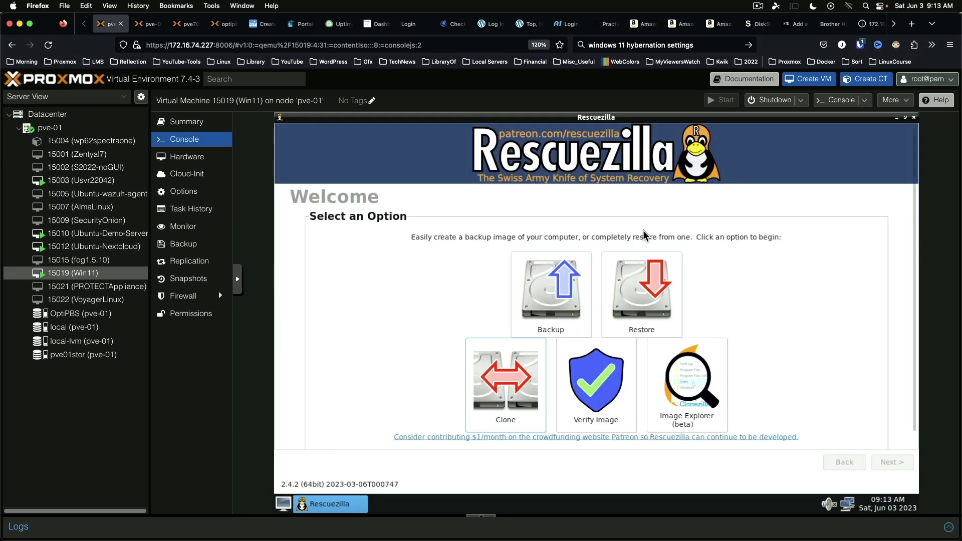
pyautogui.click(544, 293)
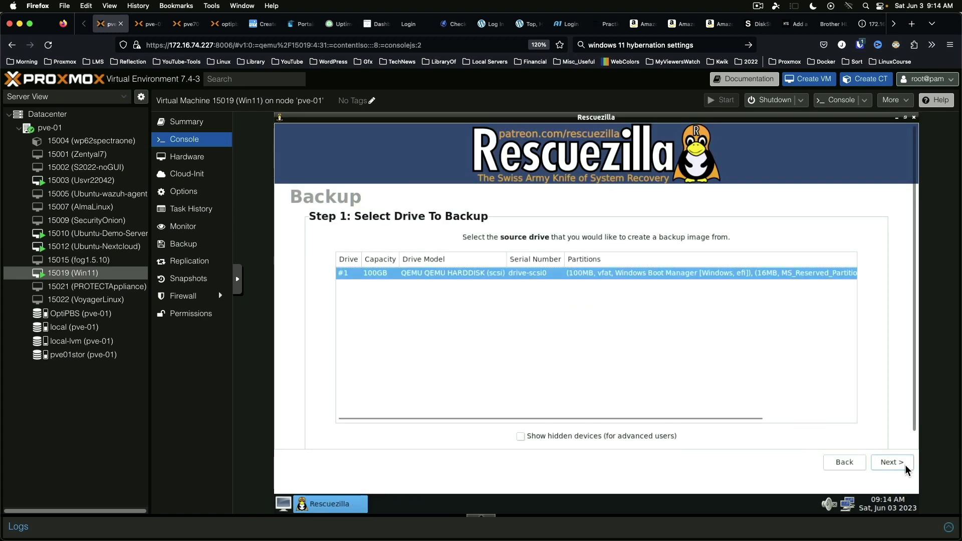
pyautogui.click(896, 462)
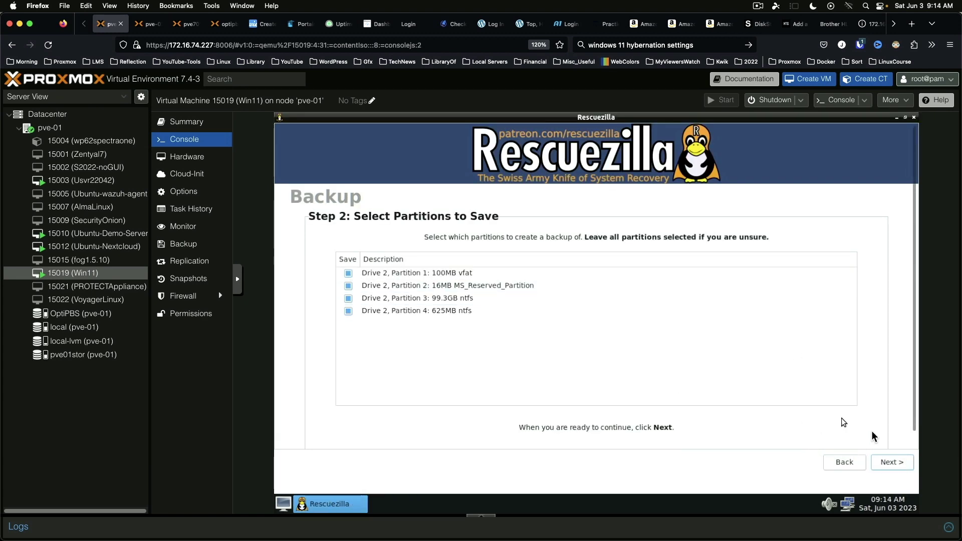
pyautogui.click(897, 462)
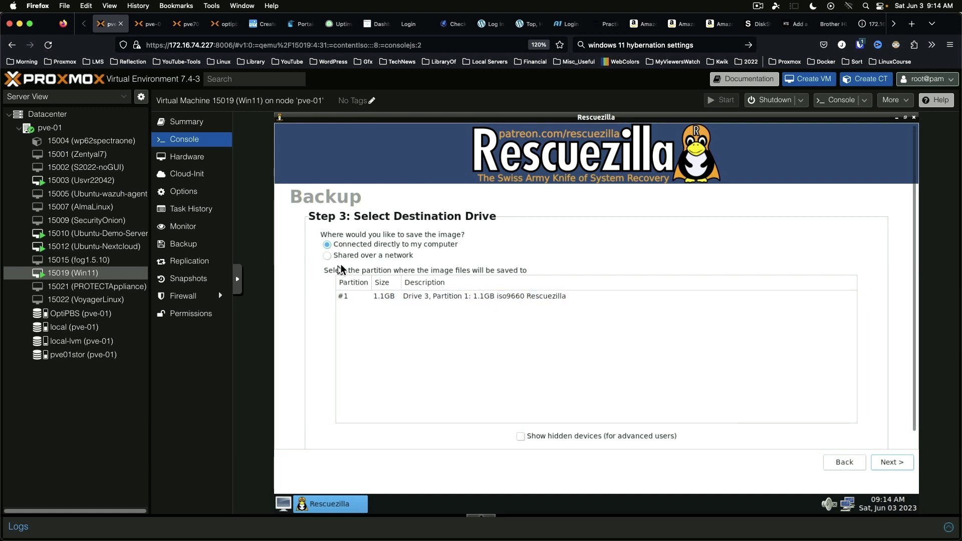
# Step: Choose a network share as the backup destination and dismiss the permission error
pyautogui.click(328, 256)
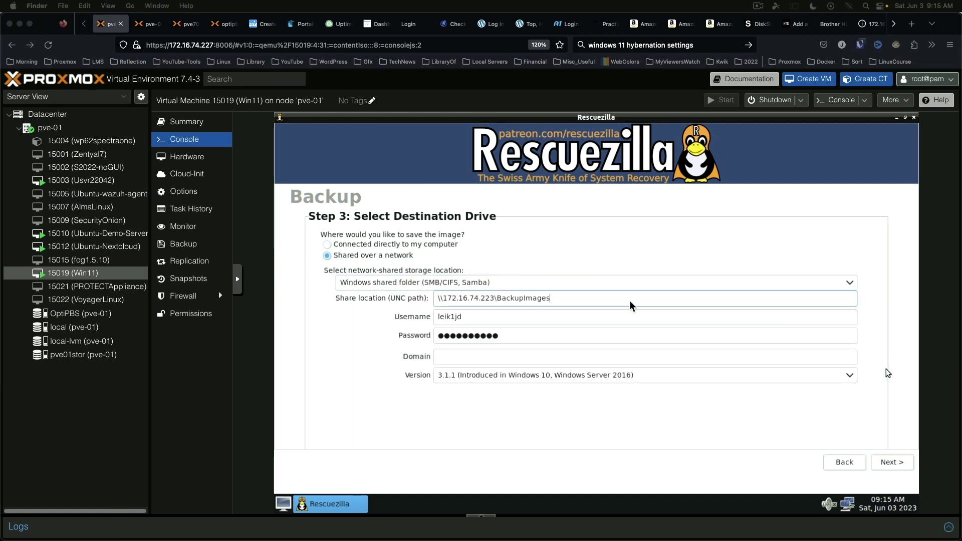
pyautogui.click(889, 463)
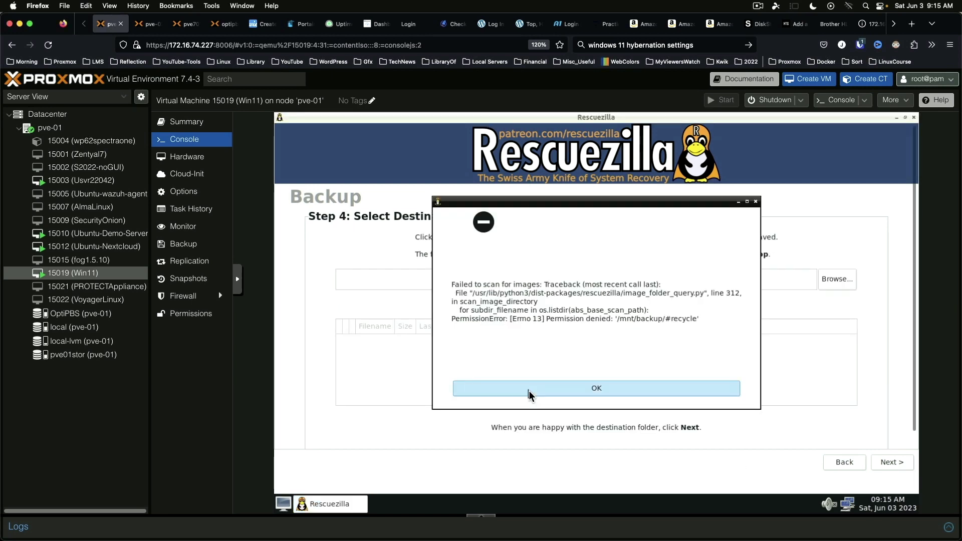
pyautogui.click(533, 393)
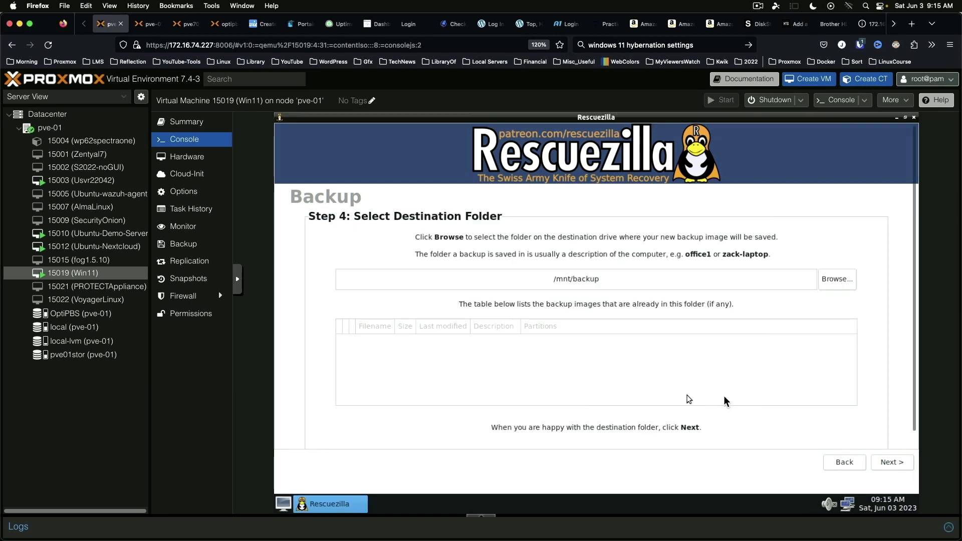
# Step: Create the folder Win11Hybernated under /mnt/backup and select it as the destination folder
pyautogui.click(835, 279)
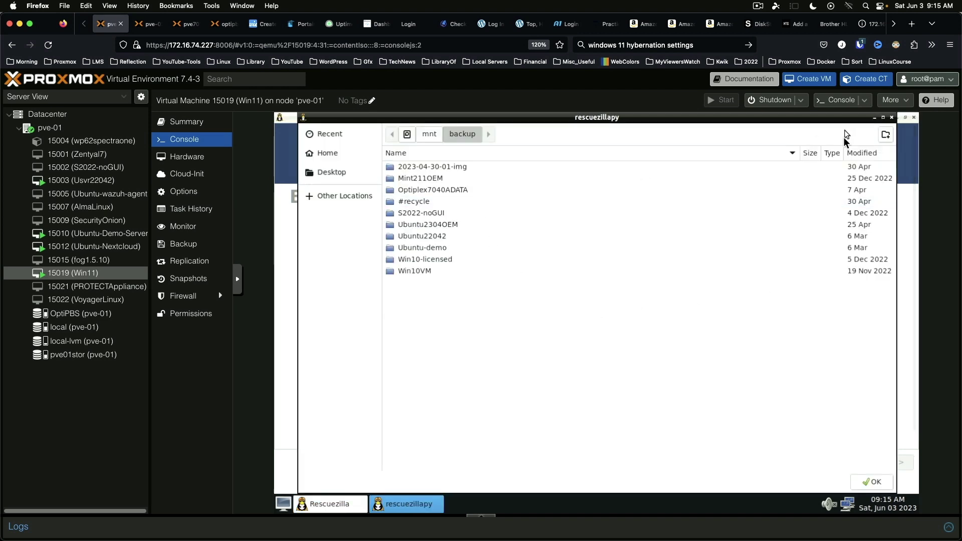
pyautogui.click(884, 135)
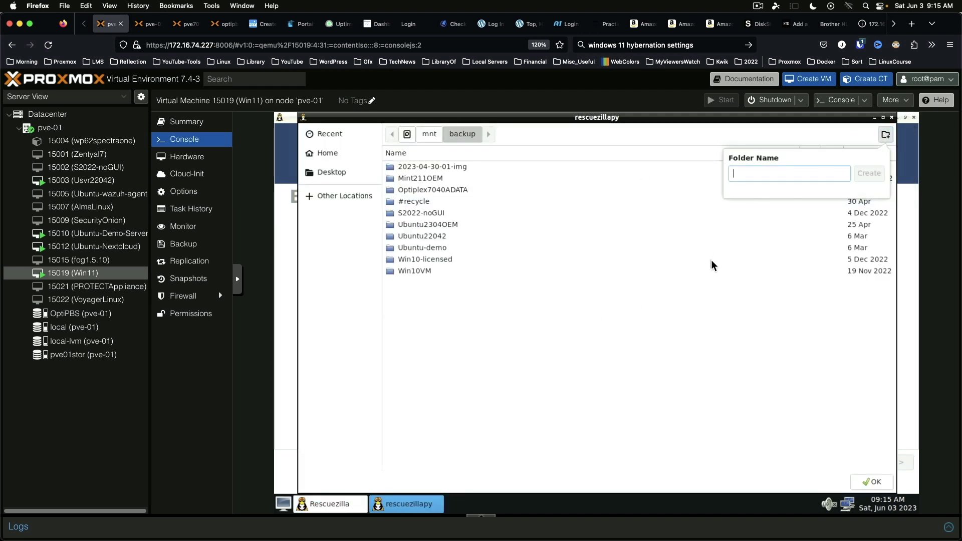
pyautogui.write('Win11')
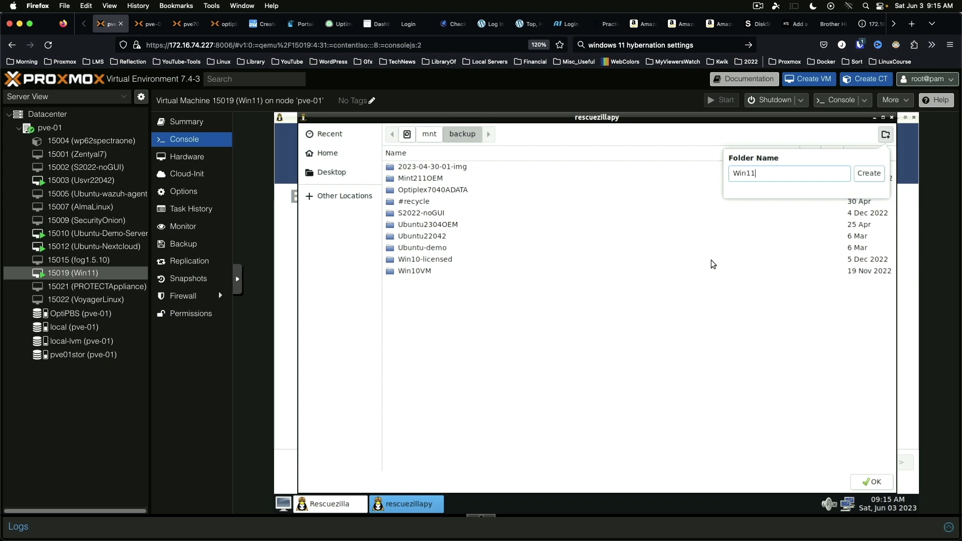
pyautogui.write('Hybernated')
pyautogui.press('Return')
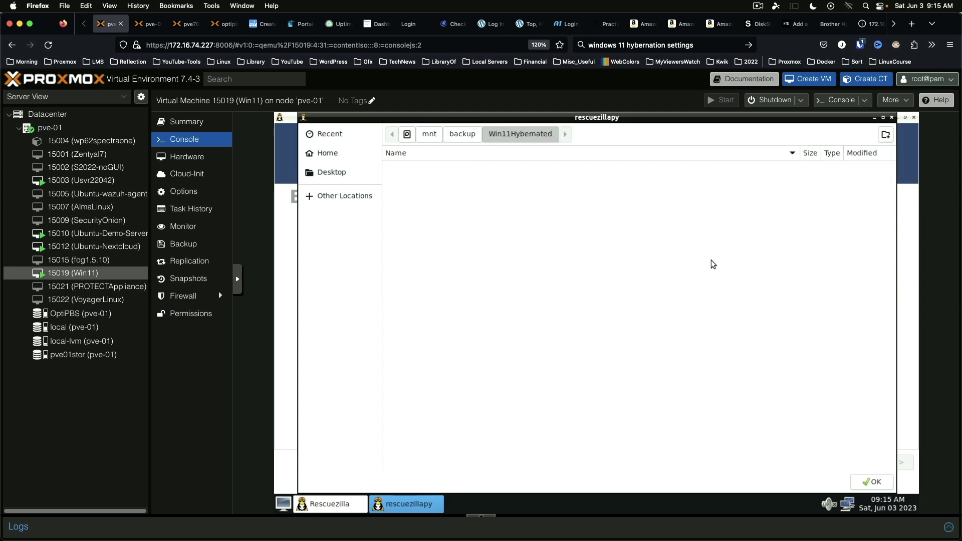
pyautogui.click(872, 481)
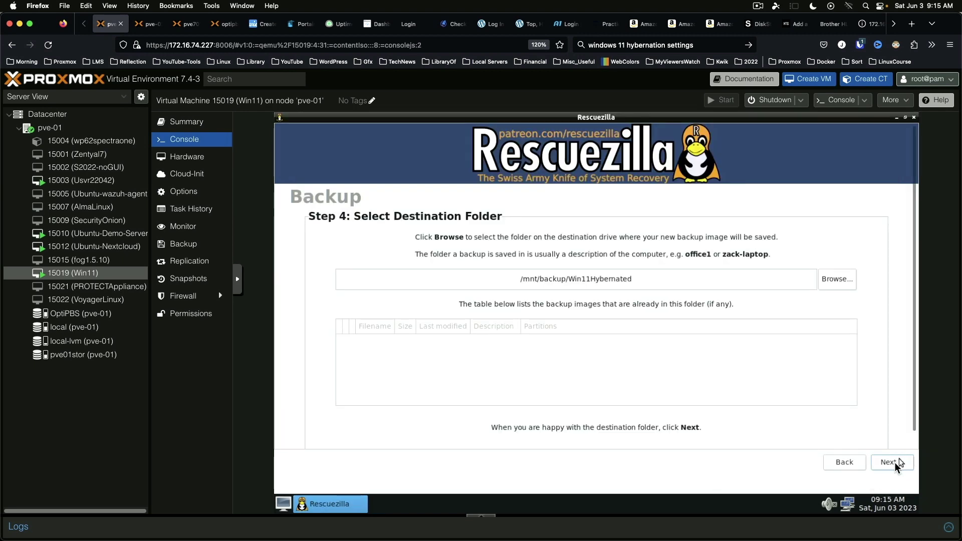
# Step: Keep the default backup name, set compression level 0, and start the backup
pyautogui.click(894, 464)
pyautogui.click(895, 466)
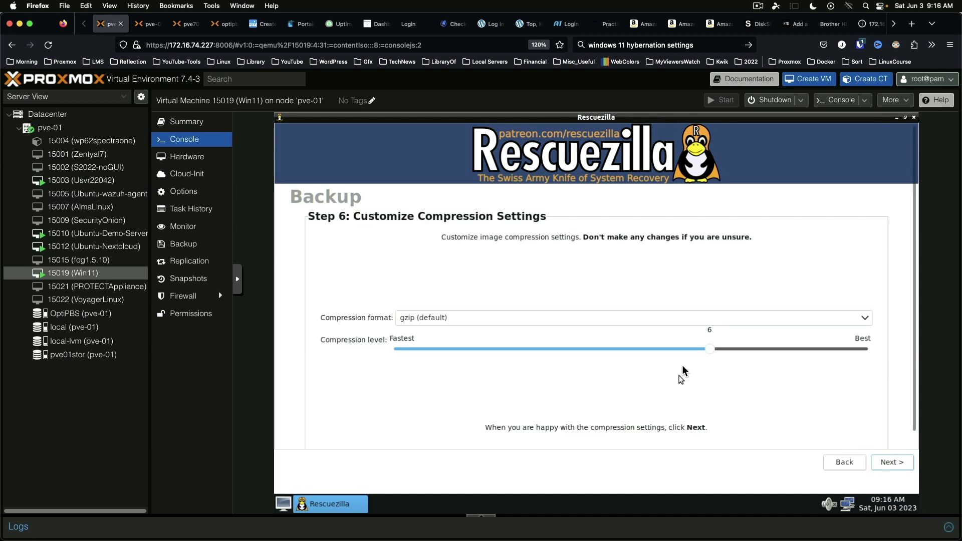
pyautogui.moveTo(714, 354); pyautogui.dragTo(404, 360)
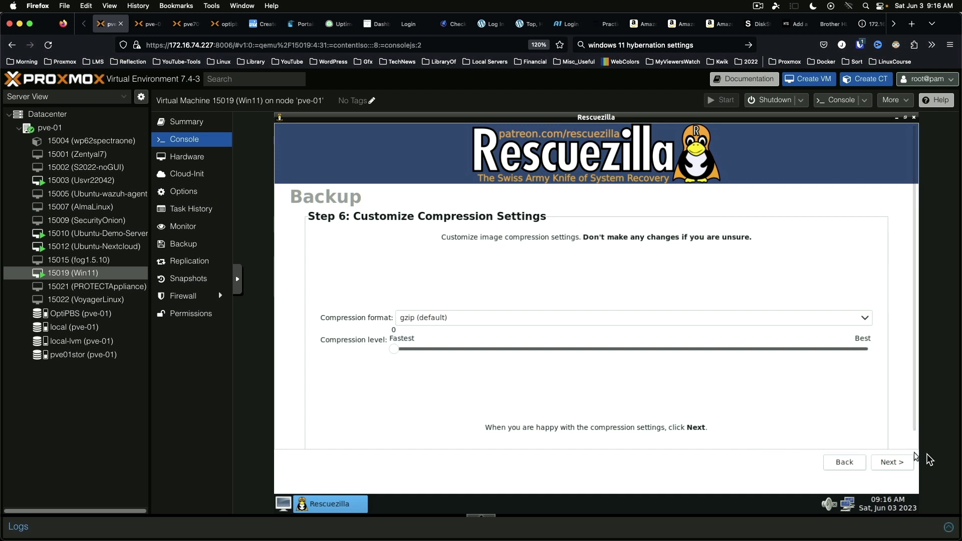
pyautogui.click(888, 468)
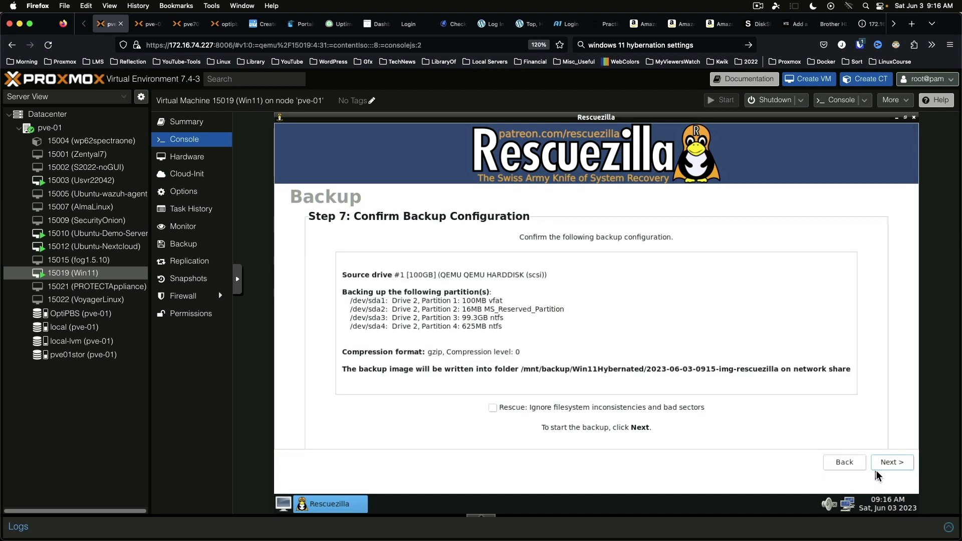
pyautogui.click(891, 462)
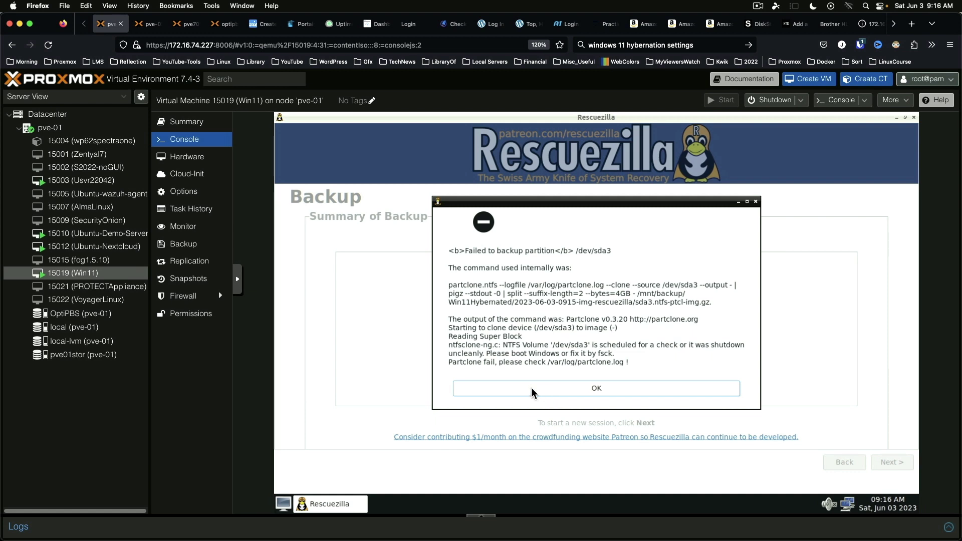
# Step: Dismiss the /dev/sda3 backup and ntfsfix hibernation errors, close Rescuezilla, and open the Shutdown menu
pyautogui.click(532, 392)
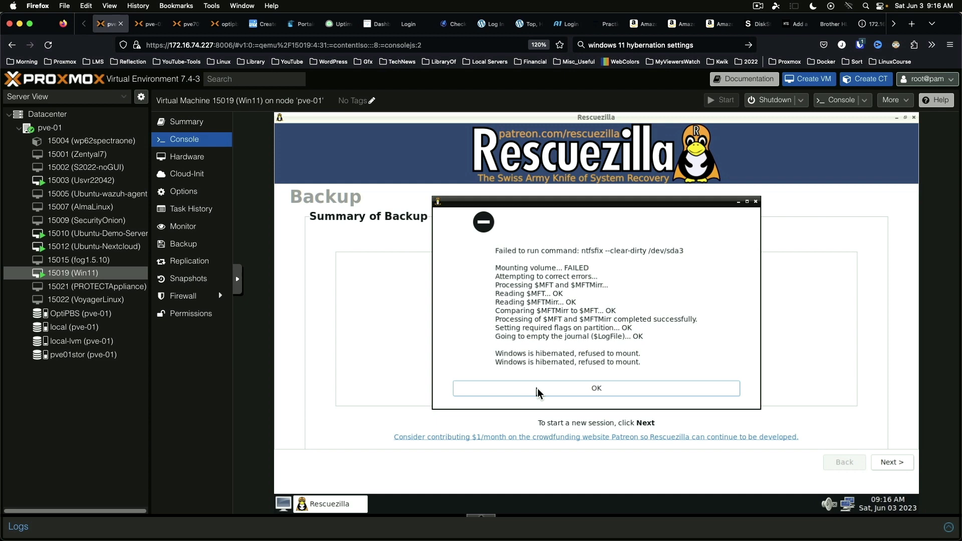
pyautogui.click(537, 393)
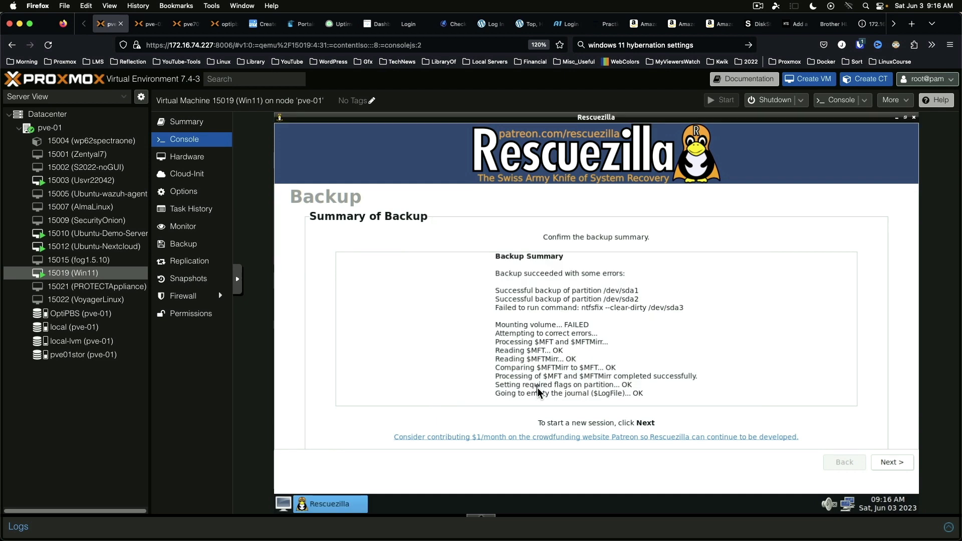
pyautogui.click(913, 118)
pyautogui.click(282, 504)
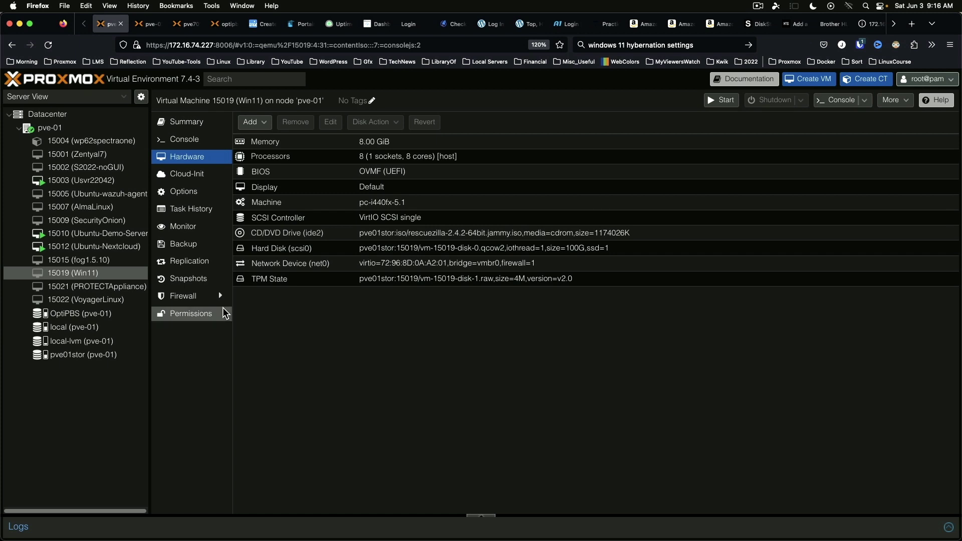
# Step: In the VM's Boot Order editor, move scsi0 above ide2 so the hard disk boots first
pyautogui.click(190, 198)
pyautogui.doubleClick(346, 201)
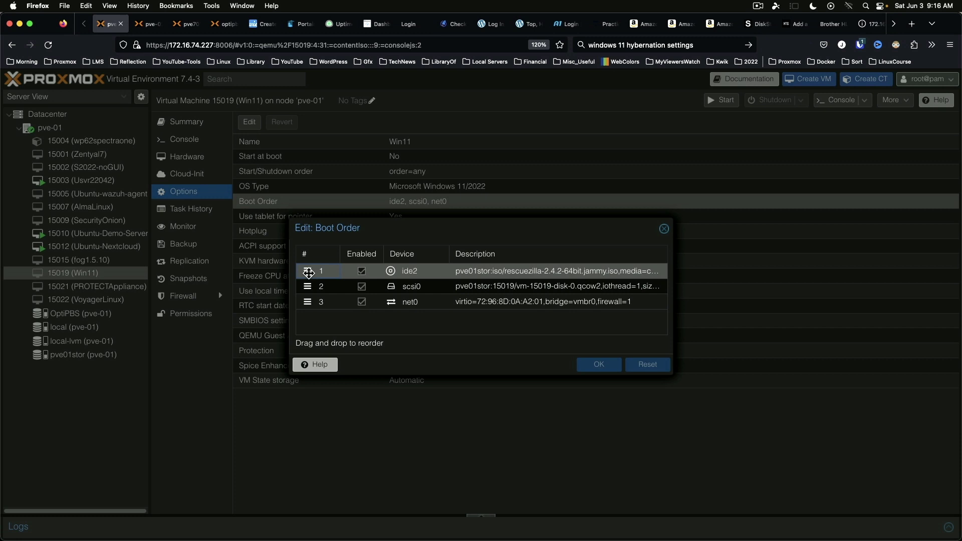
pyautogui.moveTo(308, 272); pyautogui.dragTo(383, 289)
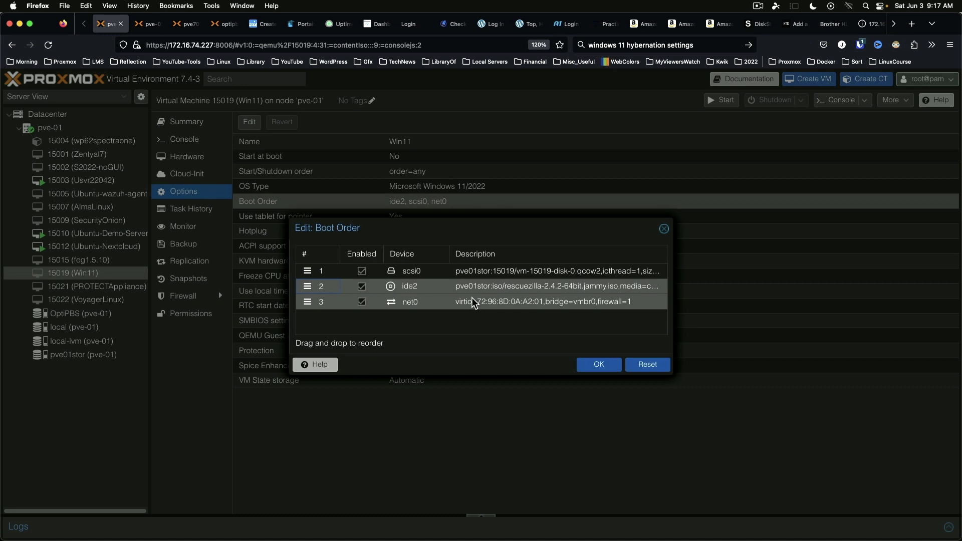
# Step: Save the boot order, start the Win11 VM from the console, and open Windows' power choices
pyautogui.press('Return')
pyautogui.click(184, 140)
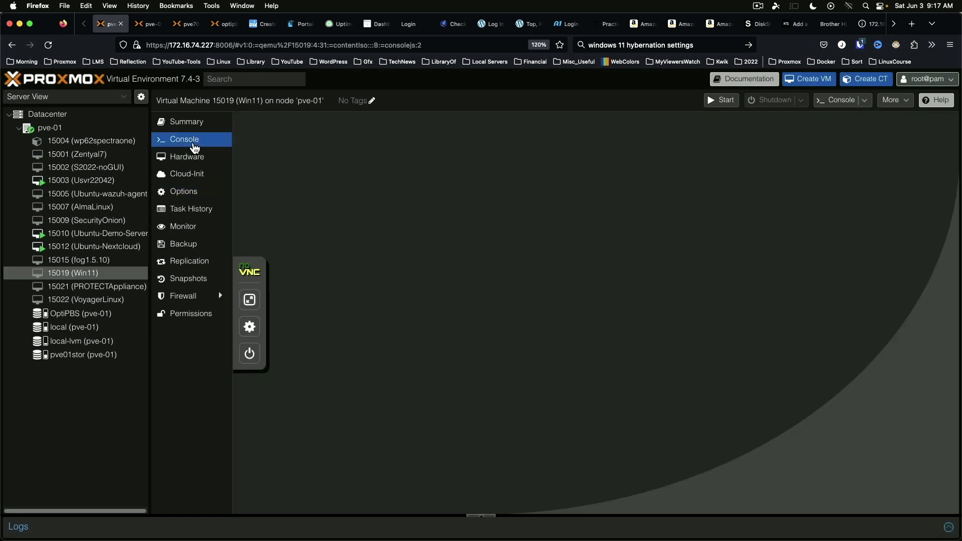
pyautogui.click(620, 329)
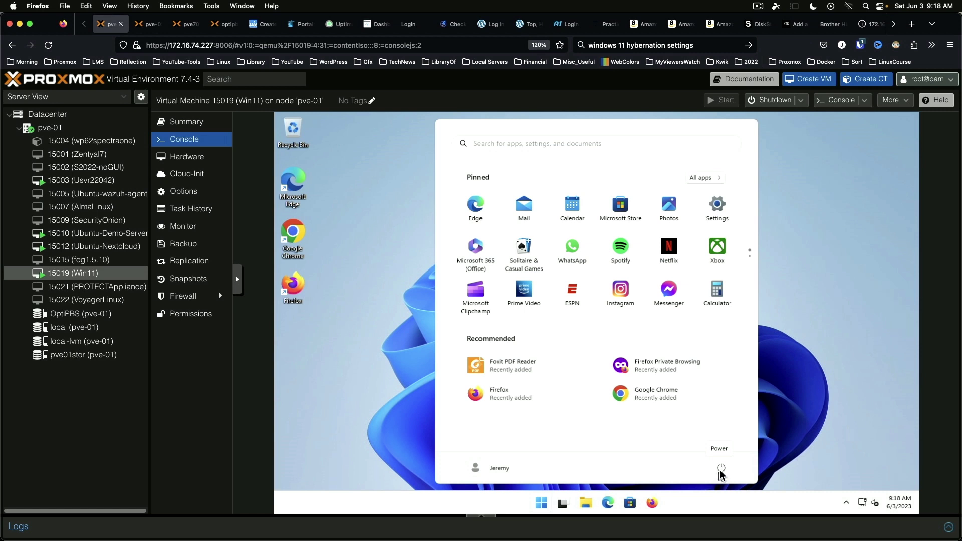
pyautogui.click(720, 467)
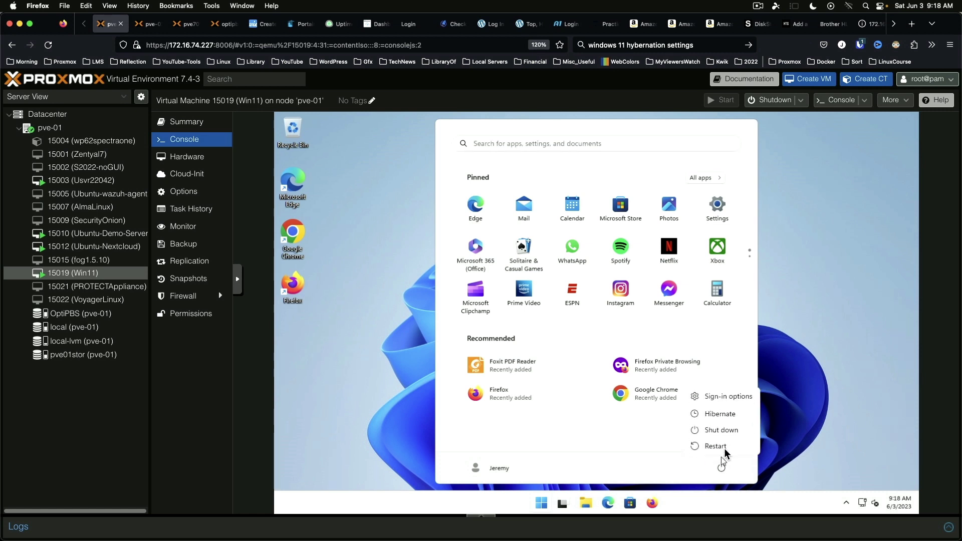
# Step: Restart Windows, enter firmware setup with Esc, and select UEFI QEMU DVD-ROM in Boot Manager
pyautogui.click(715, 446)
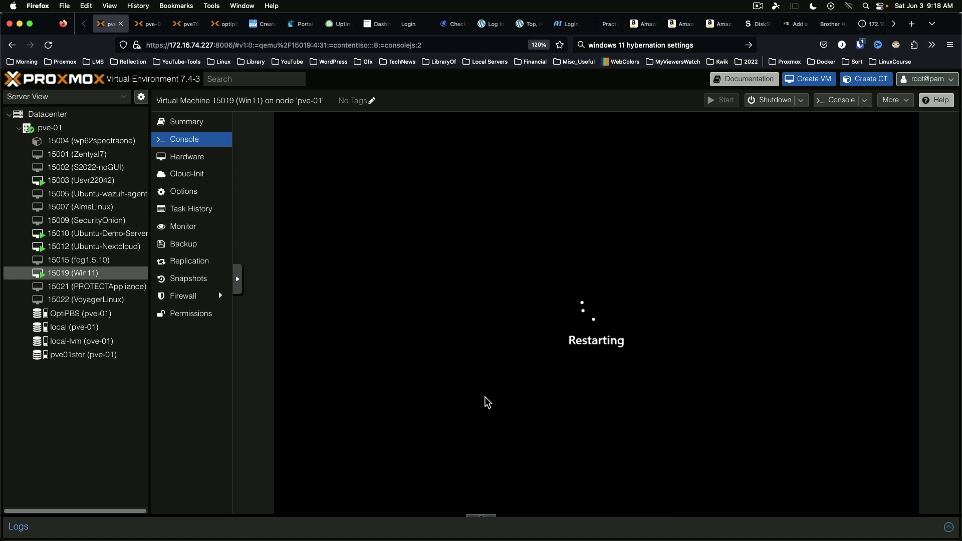
pyautogui.press('Escape')
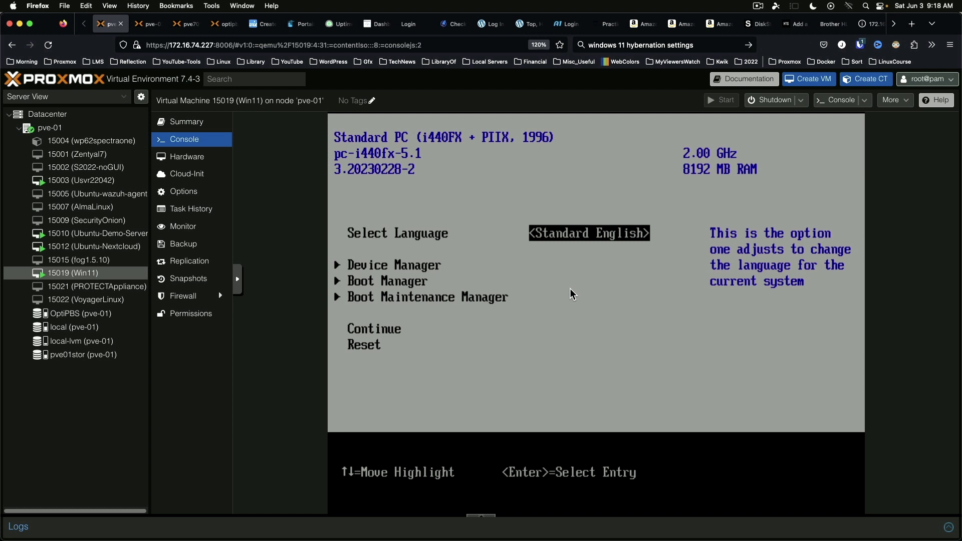
pyautogui.press('Down')
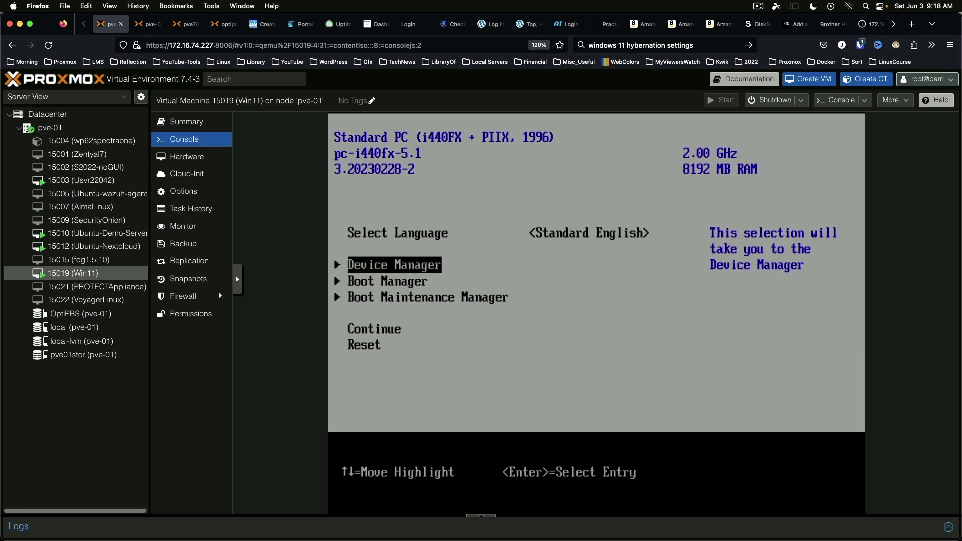
pyautogui.press('Down')
pyautogui.press('Return')
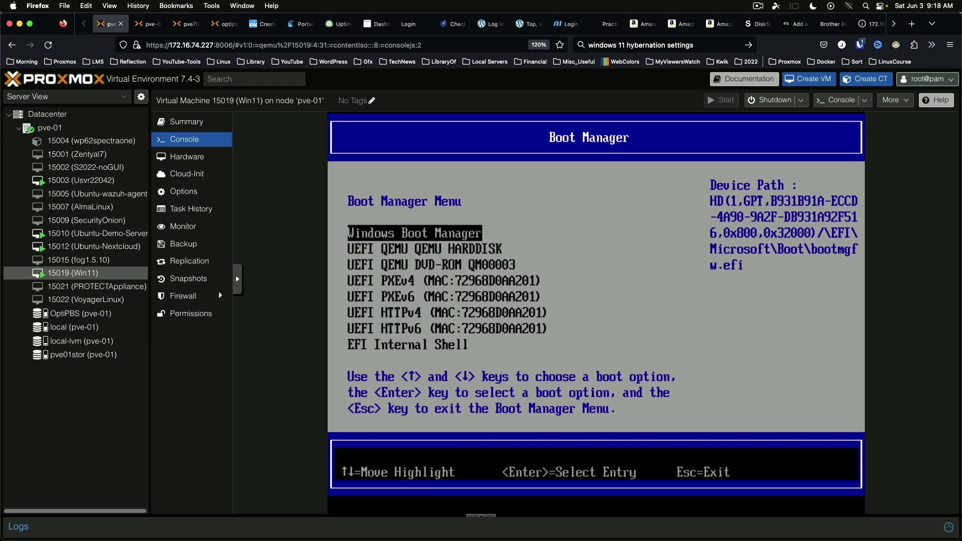
pyautogui.press('Down')
pyautogui.press('Down')
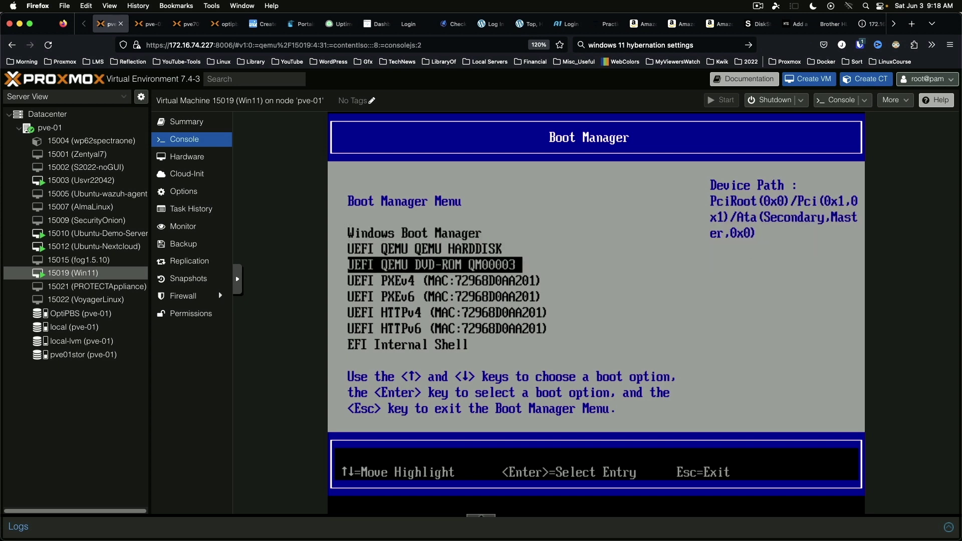
# Step: Boot the VM into Rescuezilla in English and start a new backup
pyautogui.press('Return')
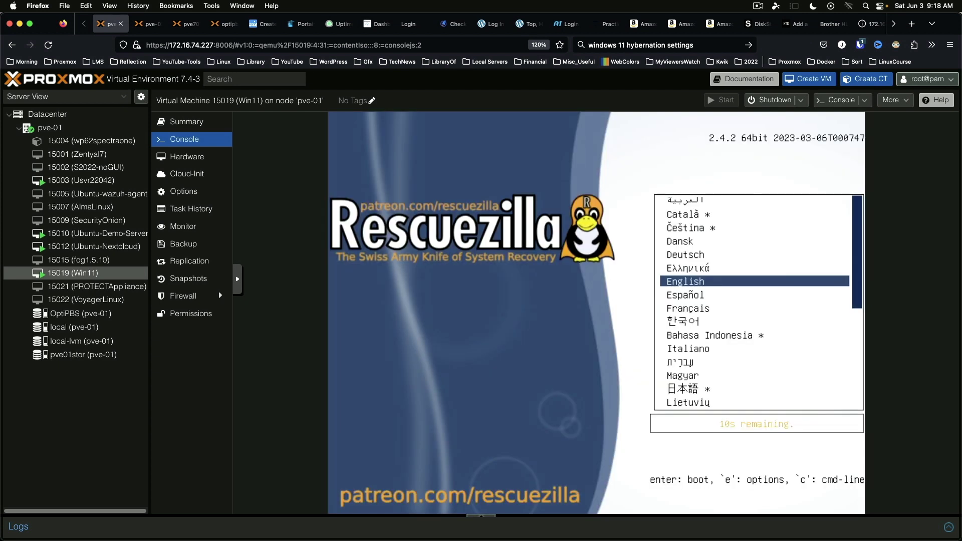
pyautogui.press('Return')
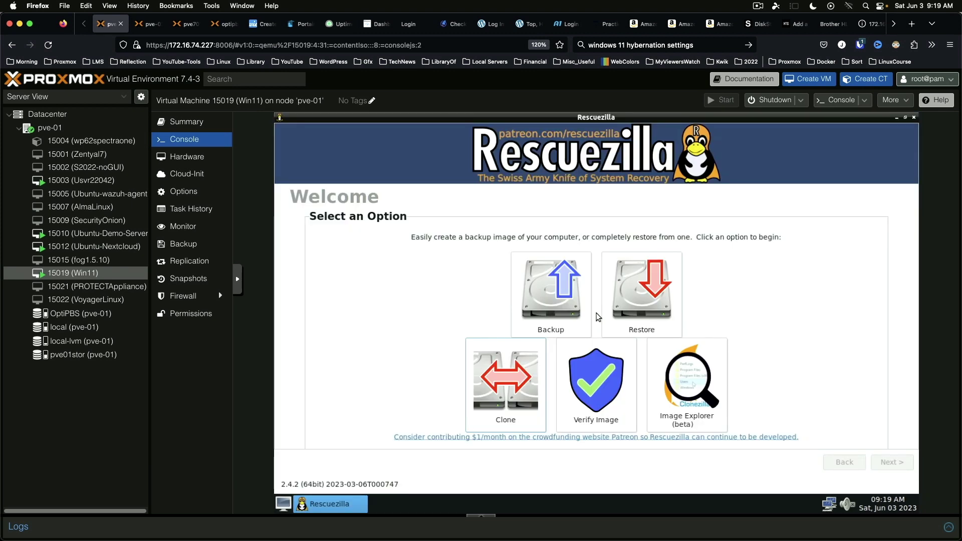
pyautogui.click(566, 301)
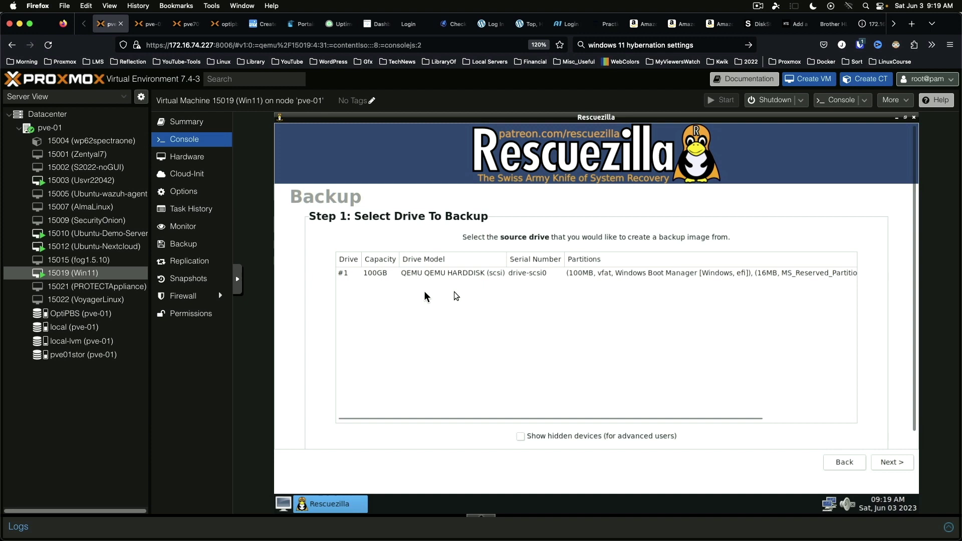
# Step: Back up the 100GB QEMU hard disk with all partitions to a network share
pyautogui.click(411, 275)
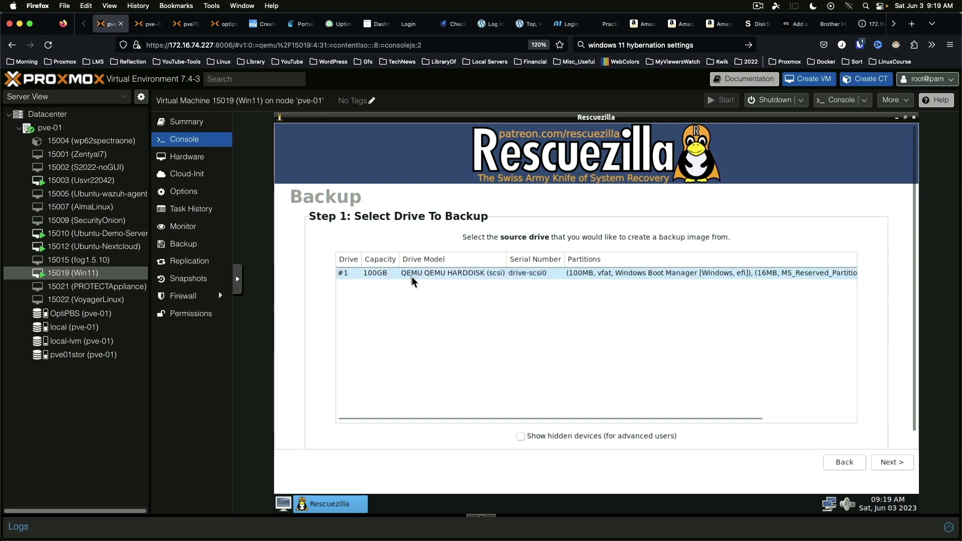
pyautogui.click(885, 462)
pyautogui.click(885, 462)
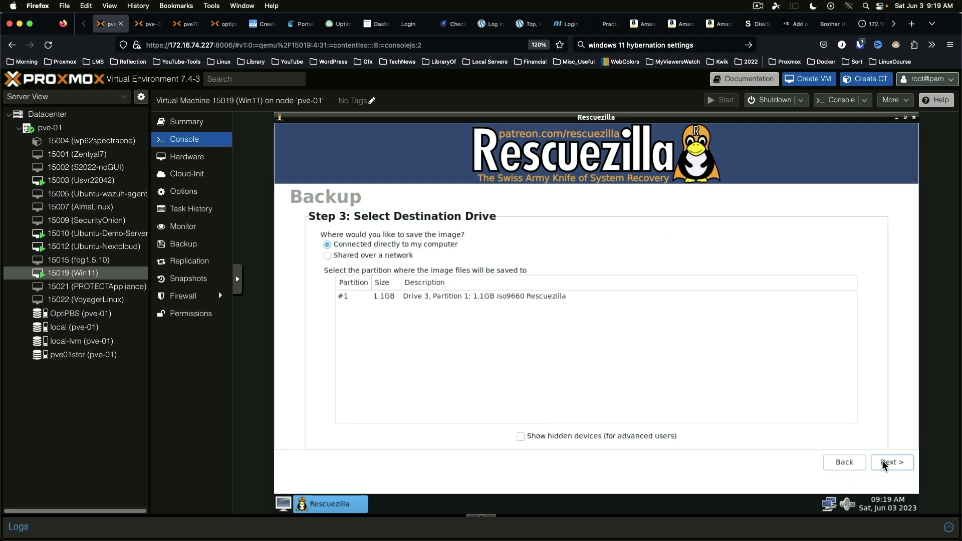
pyautogui.click(353, 259)
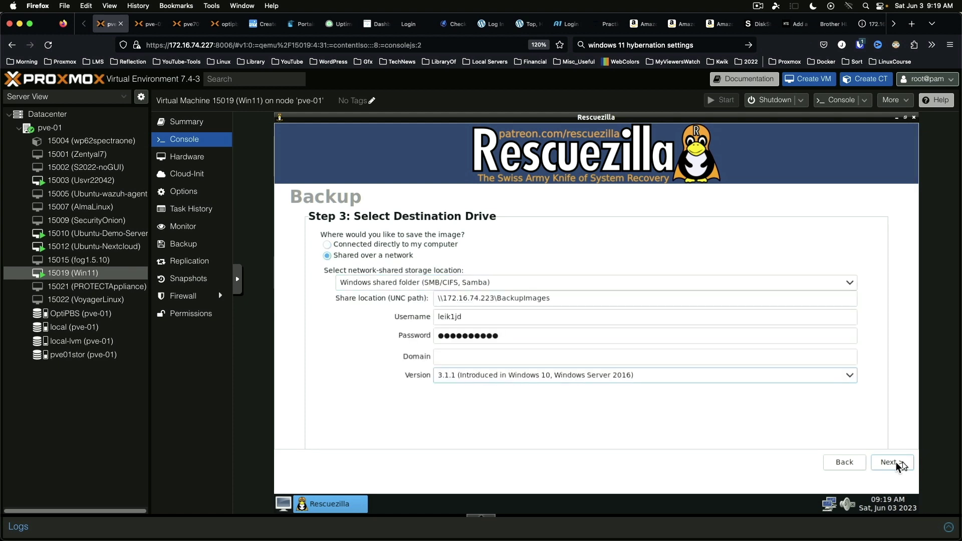
# Step: Dismiss the permission error, then create /mnt/backup/Win11Reboot and select it as the destination folder
pyautogui.click(894, 462)
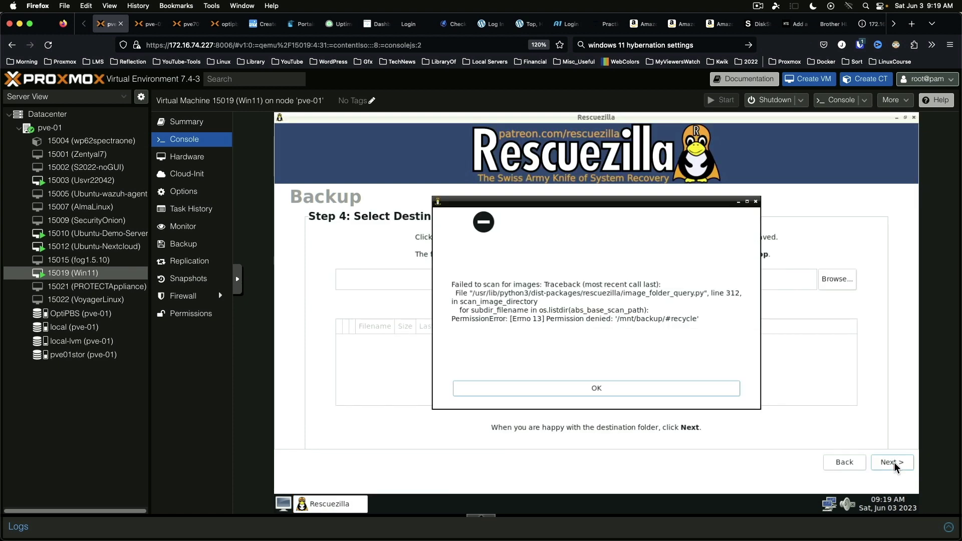
pyautogui.click(602, 391)
pyautogui.click(828, 278)
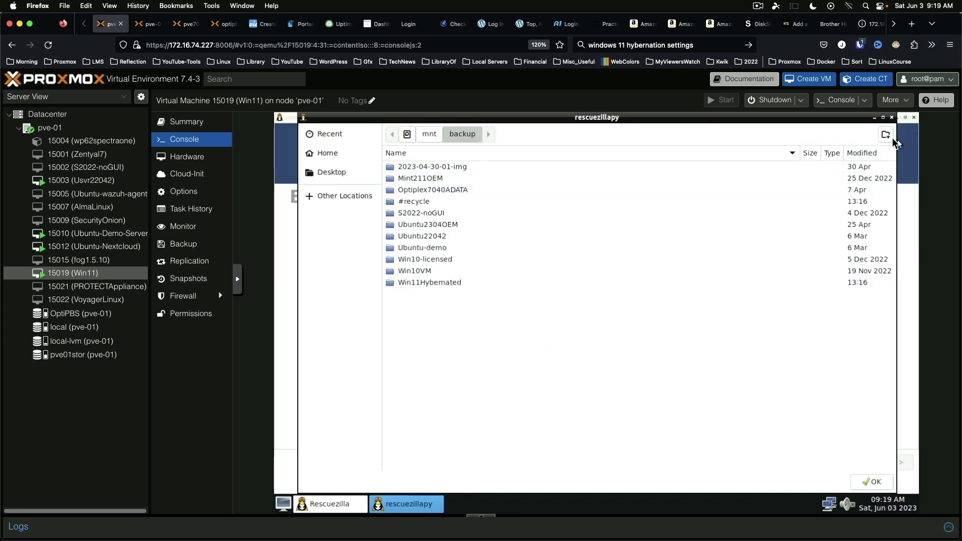
pyautogui.click(886, 134)
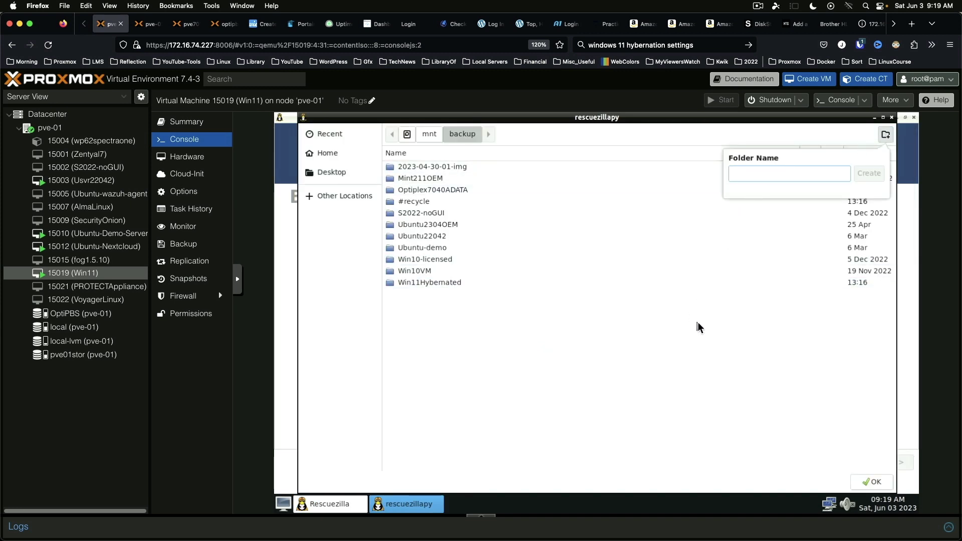
pyautogui.write('Win')
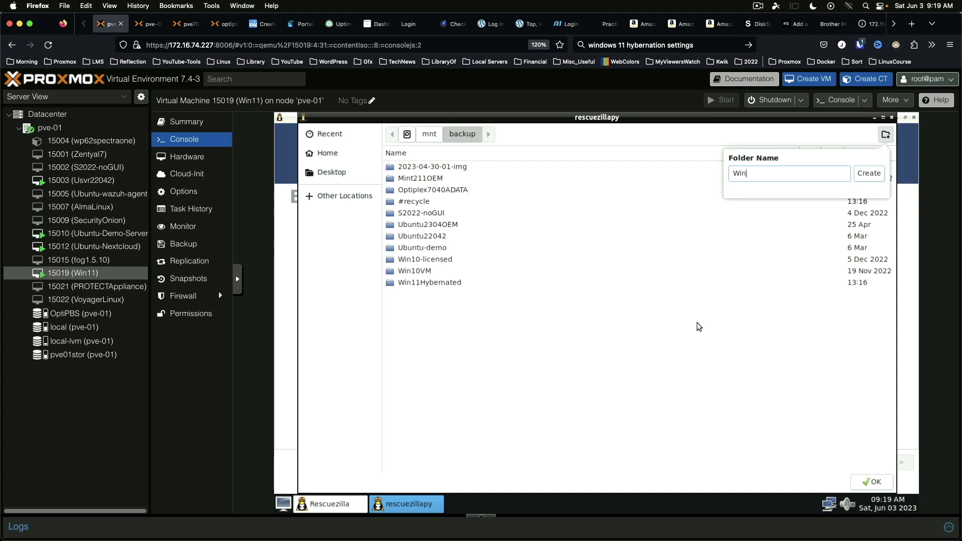
pyautogui.write('11Reboot')
pyautogui.press('Return')
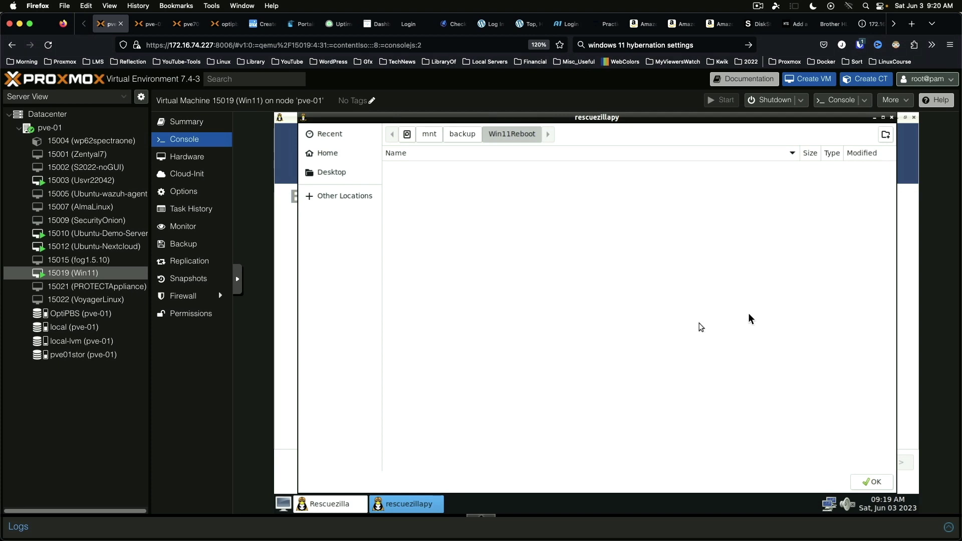
pyautogui.click(867, 484)
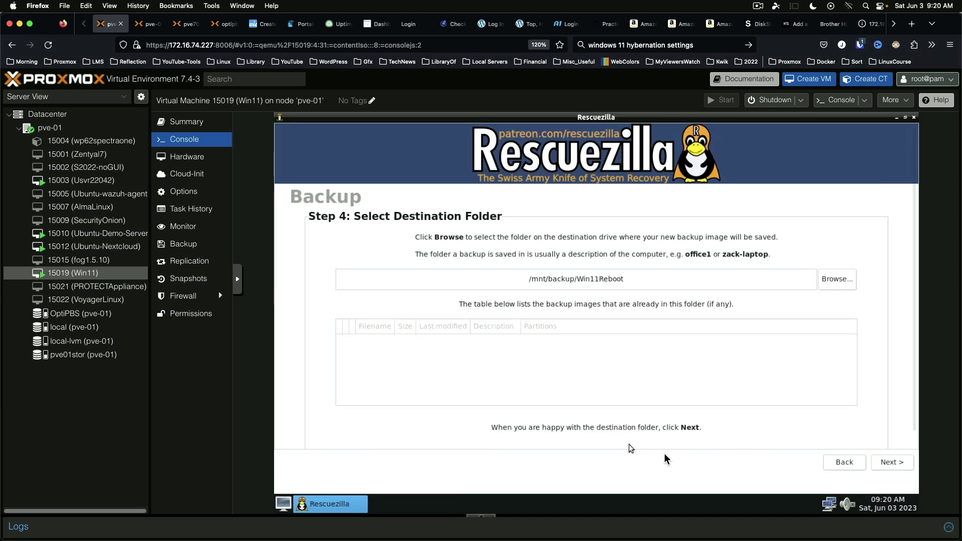
# Step: Enter the backup description 'Win 11 backup from Reboot. Rescuzilla 2.4.2'
pyautogui.click(902, 466)
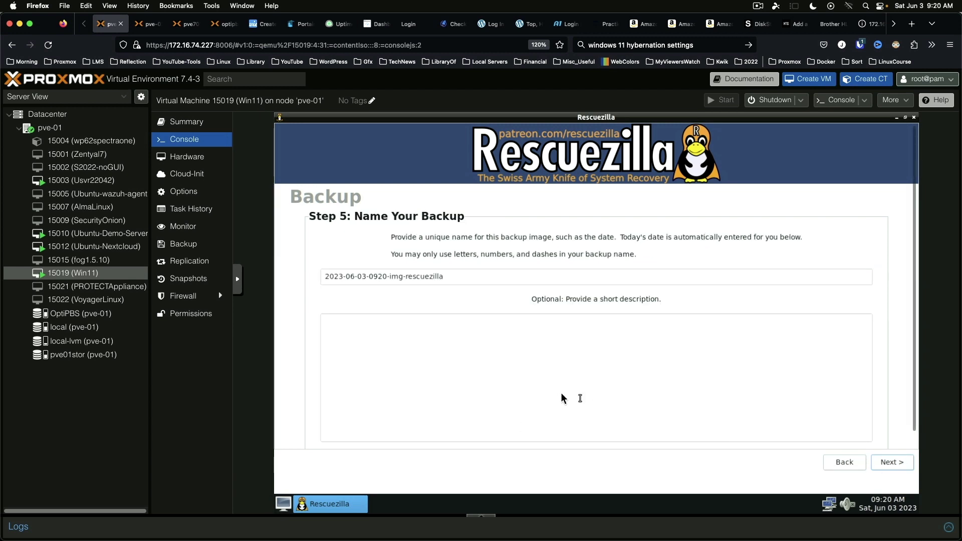
pyautogui.click(501, 371)
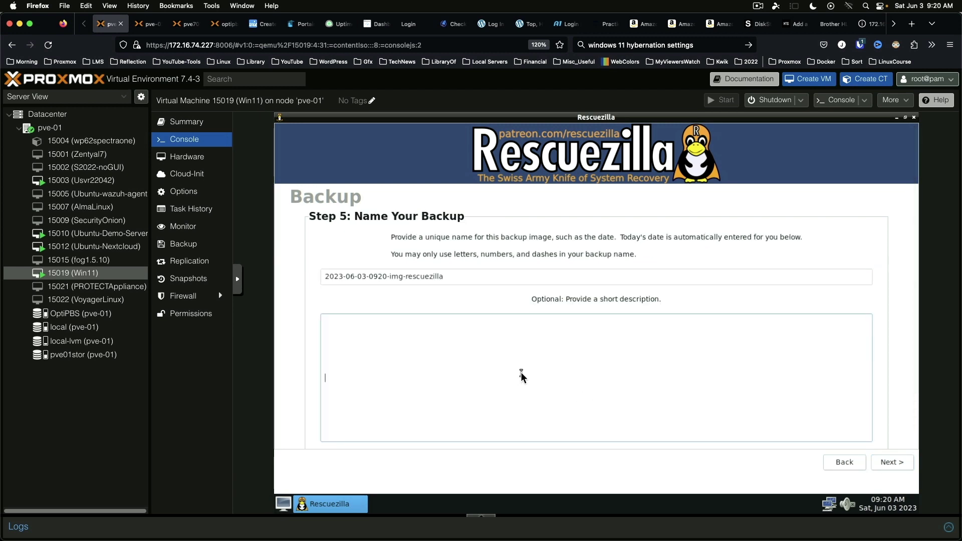
pyautogui.write('Win 11 ba')
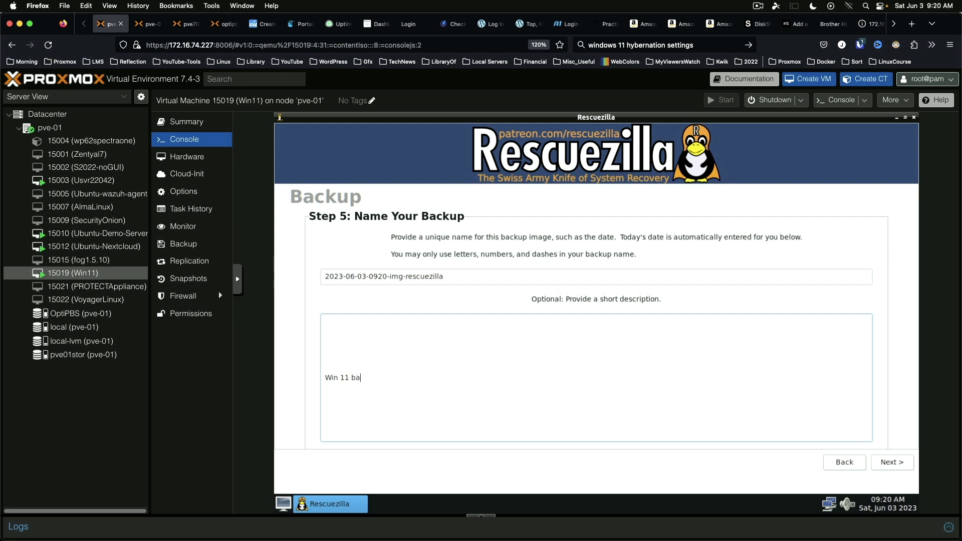
pyautogui.write('ckup from Reboot. Res')
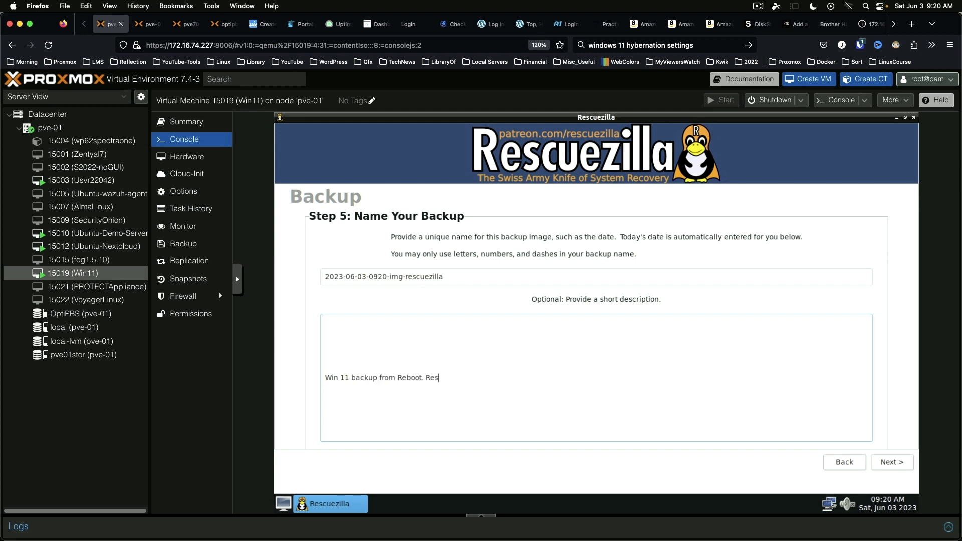
pyautogui.write('cuzilla 2.4.2')
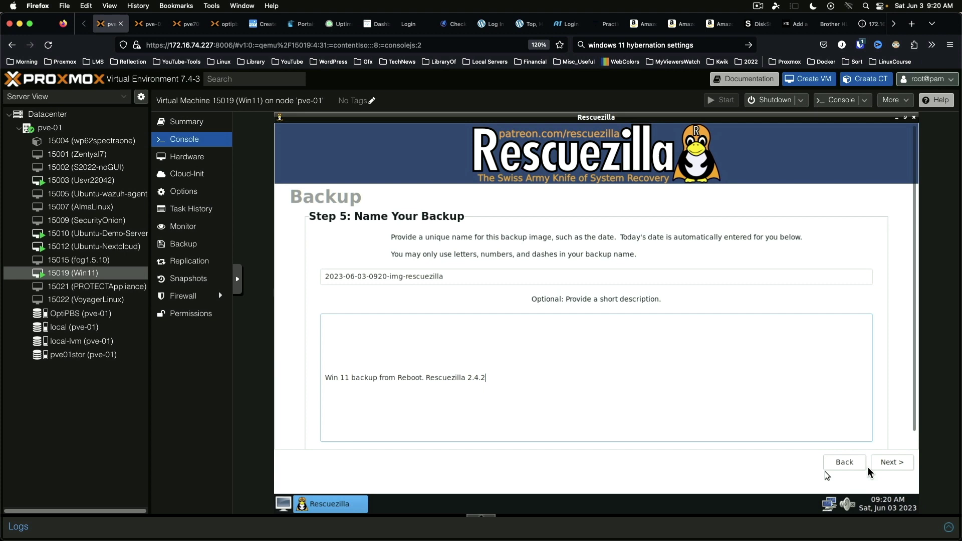
# Step: Lower the gzip compression level to 2 and continue to the confirmation step
pyautogui.click(894, 464)
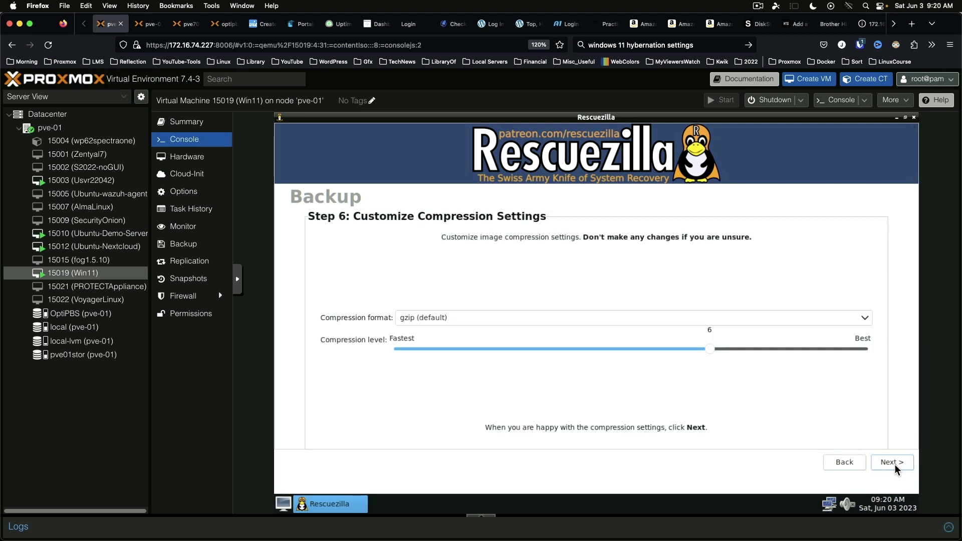
pyautogui.moveTo(709, 349); pyautogui.dragTo(498, 364)
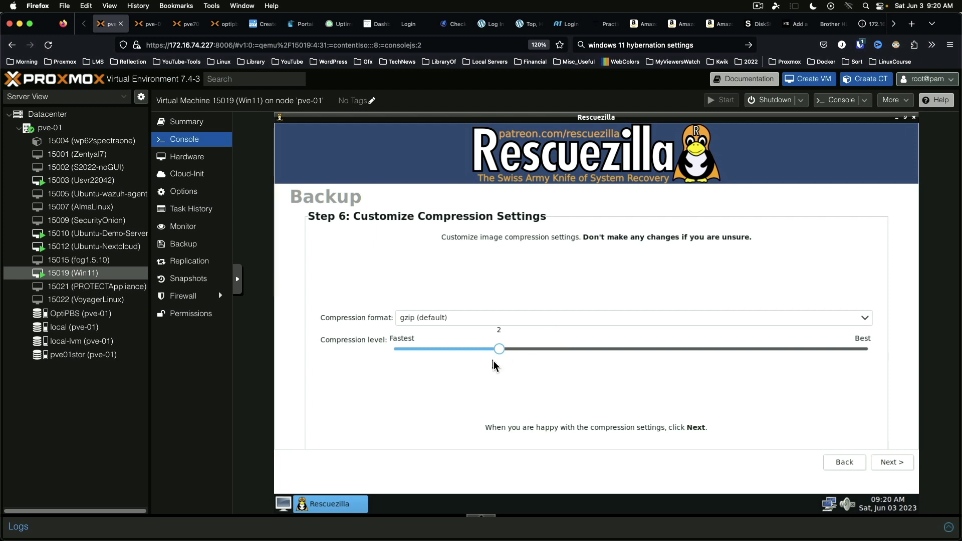
pyautogui.click(889, 463)
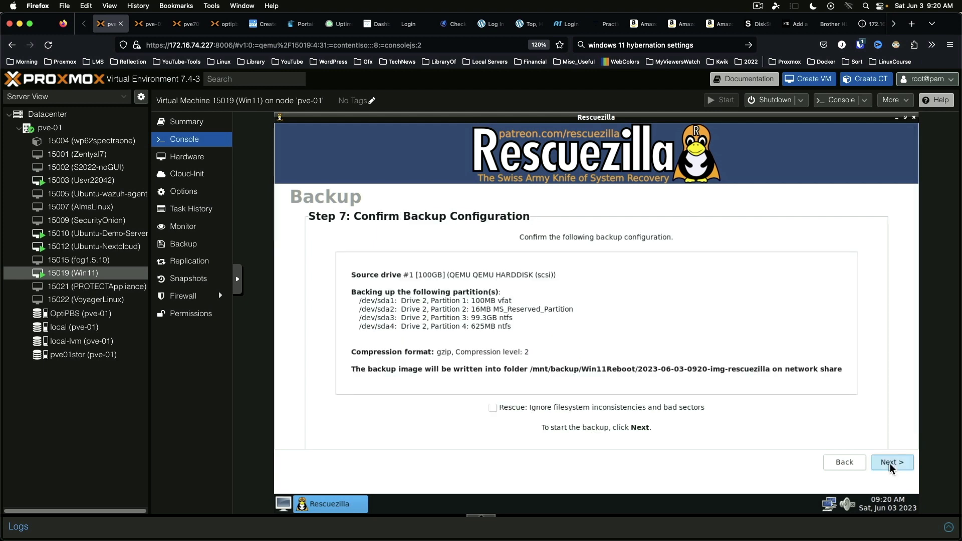
# Step: Start the backup from the Step 7 confirmation page and let it finish
pyautogui.click(889, 463)
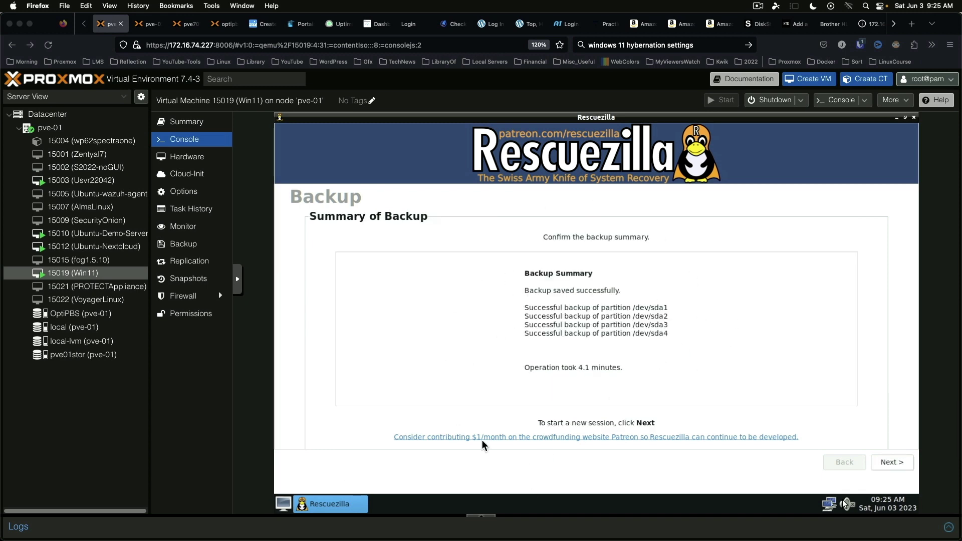
# Step: Return to the welcome page, close Rescuezilla and power off the live system
pyautogui.click(888, 462)
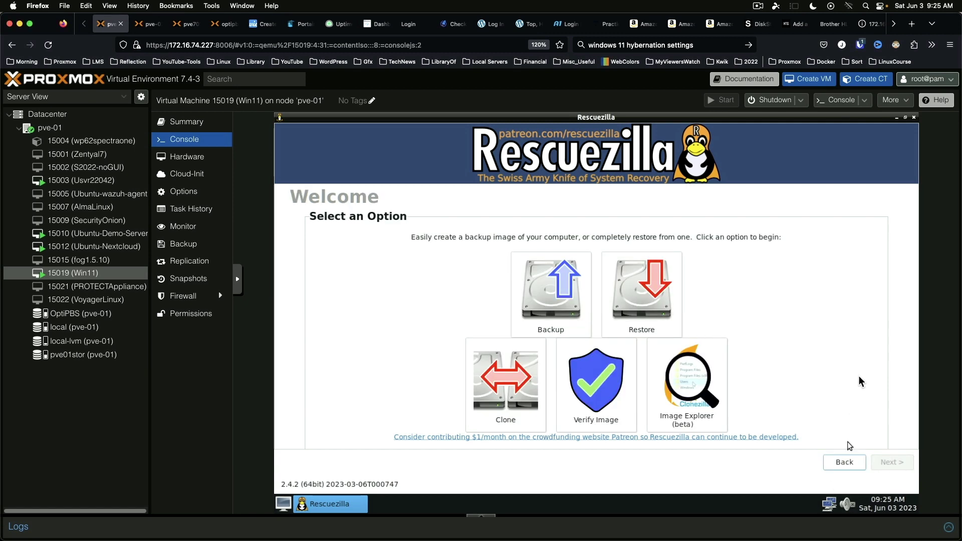
pyautogui.click(914, 117)
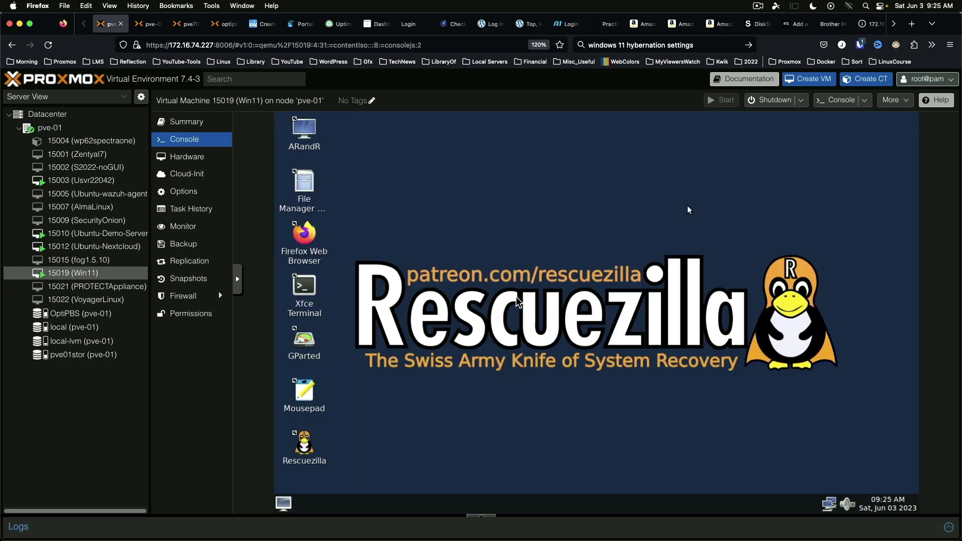
pyautogui.click(283, 503)
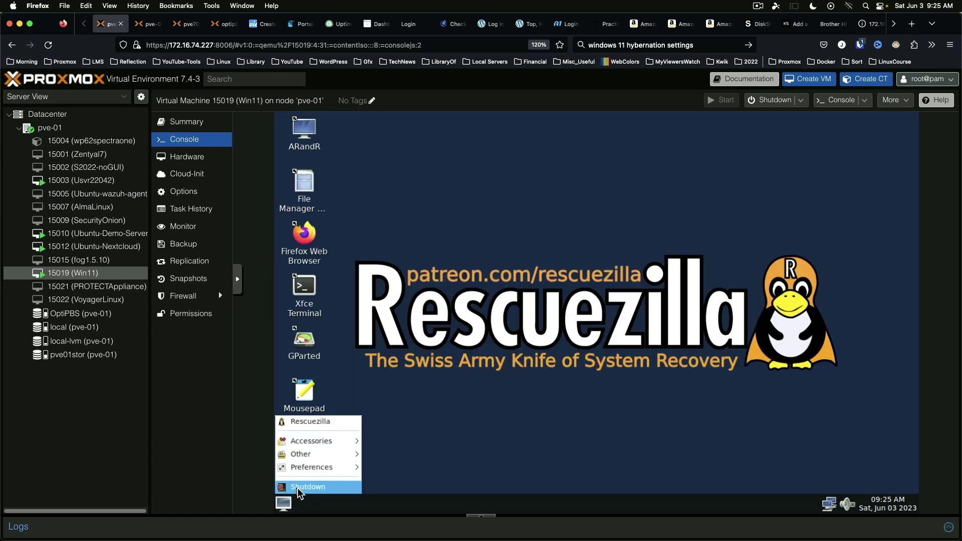
pyautogui.click(300, 488)
pyautogui.click(604, 331)
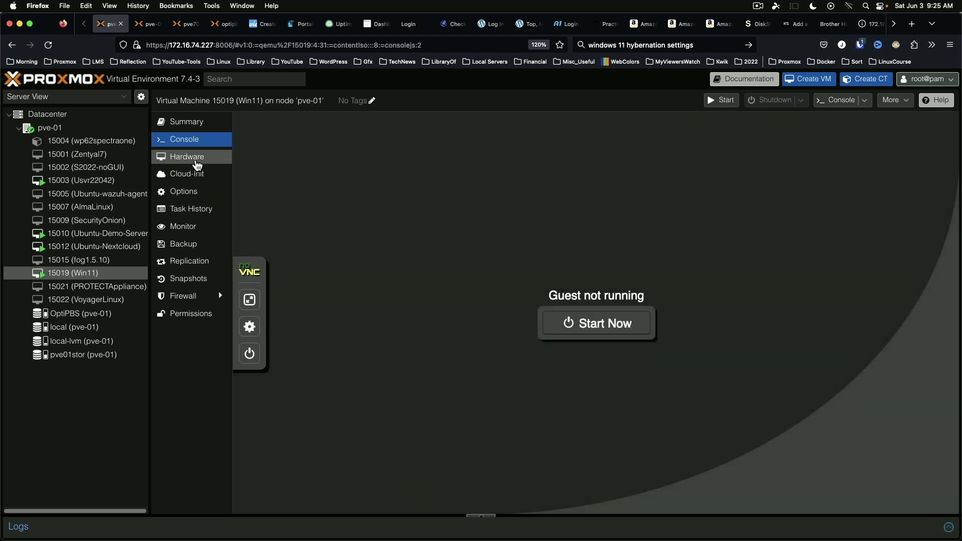
# Step: Set the VM's CD/DVD drive to 'Do not use any media'
pyautogui.click(203, 157)
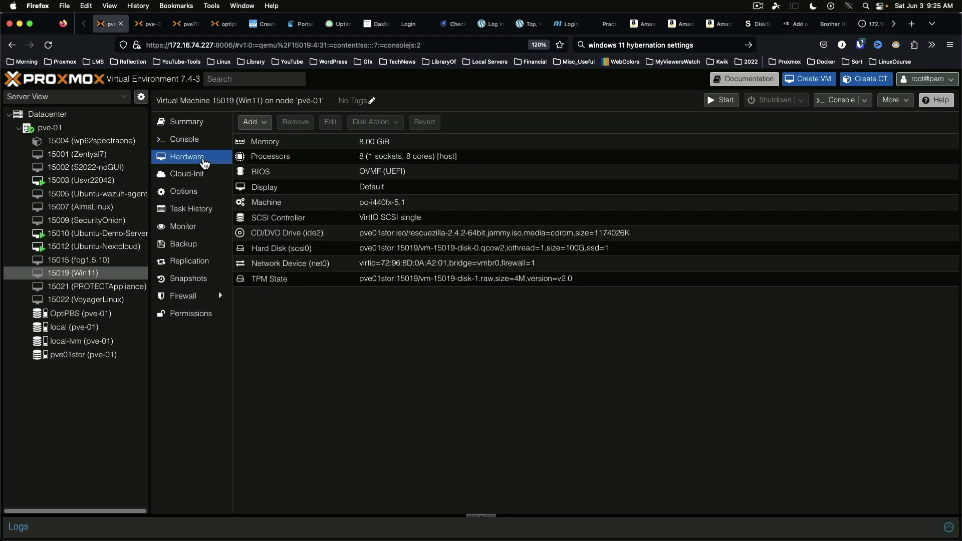
pyautogui.doubleClick(475, 233)
pyautogui.click(396, 345)
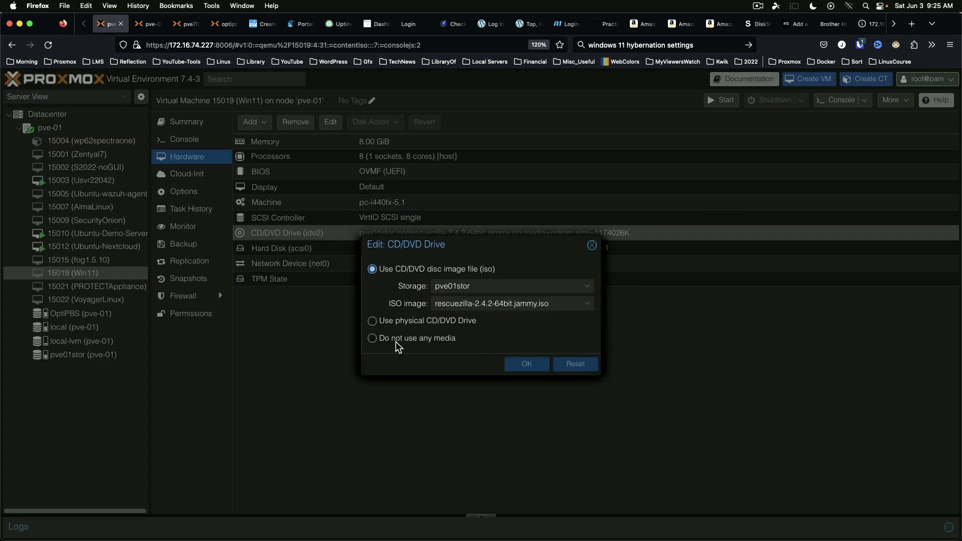
pyautogui.click(523, 363)
# Step: Start the Win11 VM from its Proxmox console so Windows 11 boots
pyautogui.click(185, 139)
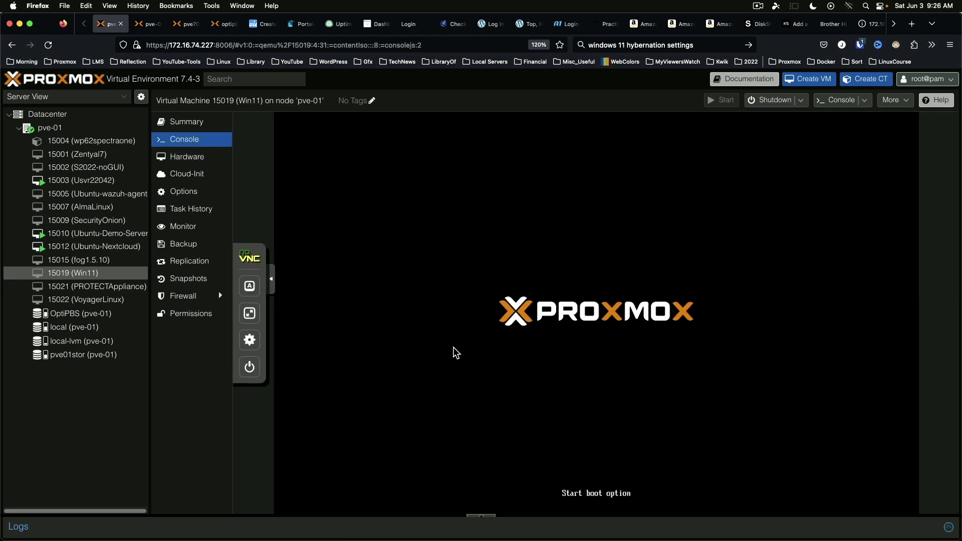
pyautogui.click(271, 278)
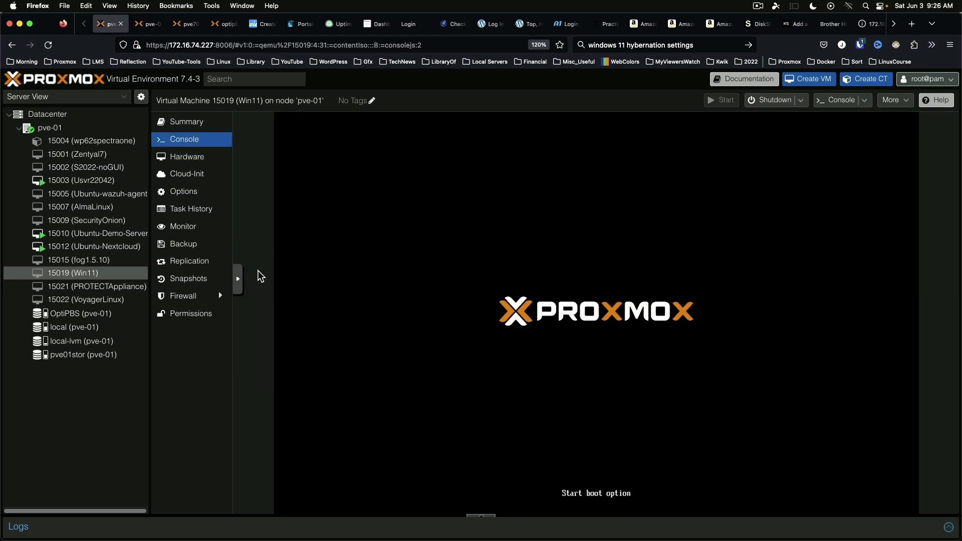